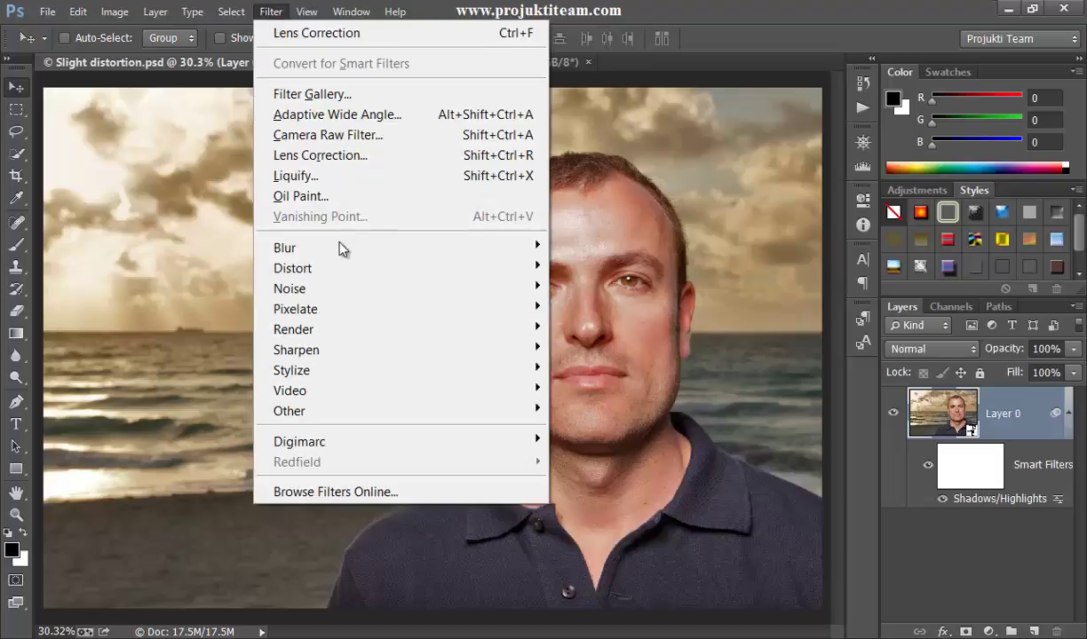
Apply a Gaussian Blur smart filter with a 15-pixel radius to Layer 0, checking the face in the filter preview
mouse_move(347, 249)
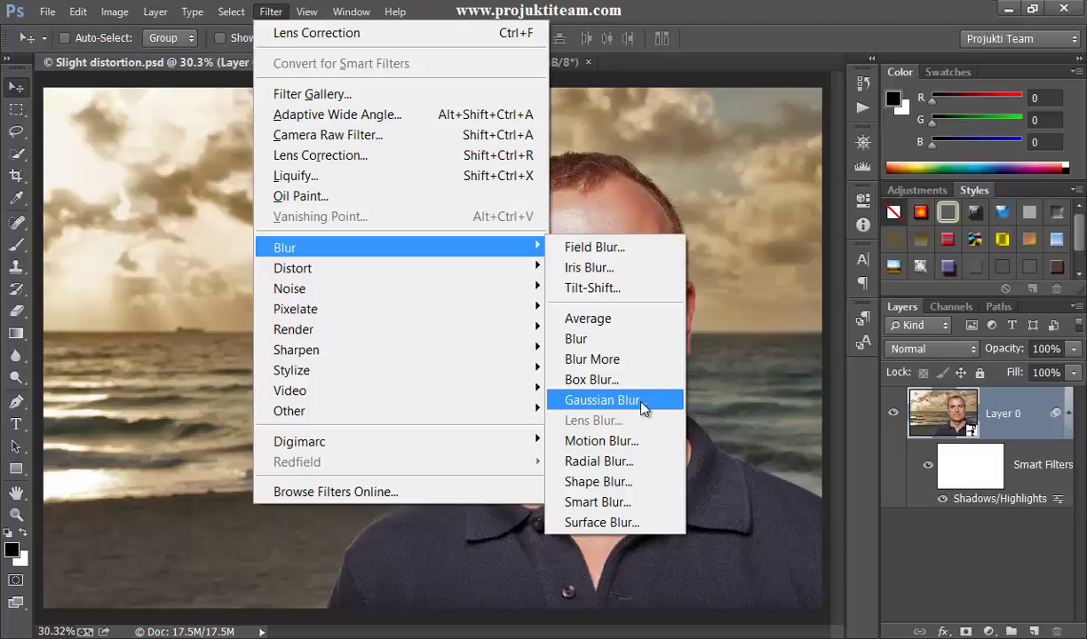
click(644, 402)
drag(571, 116, 338, 168)
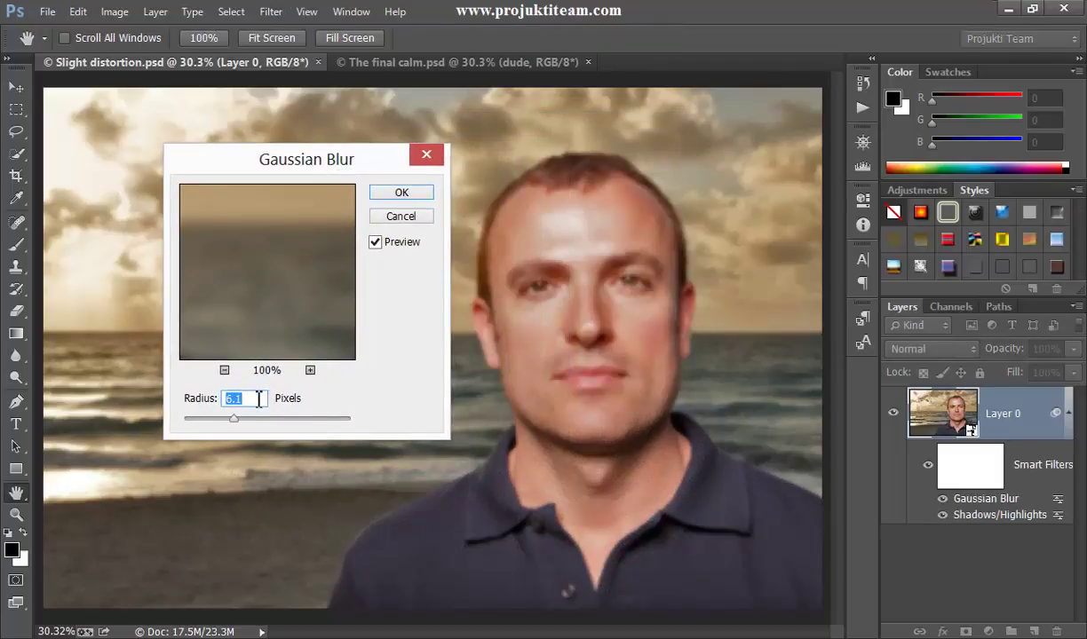
text(15)
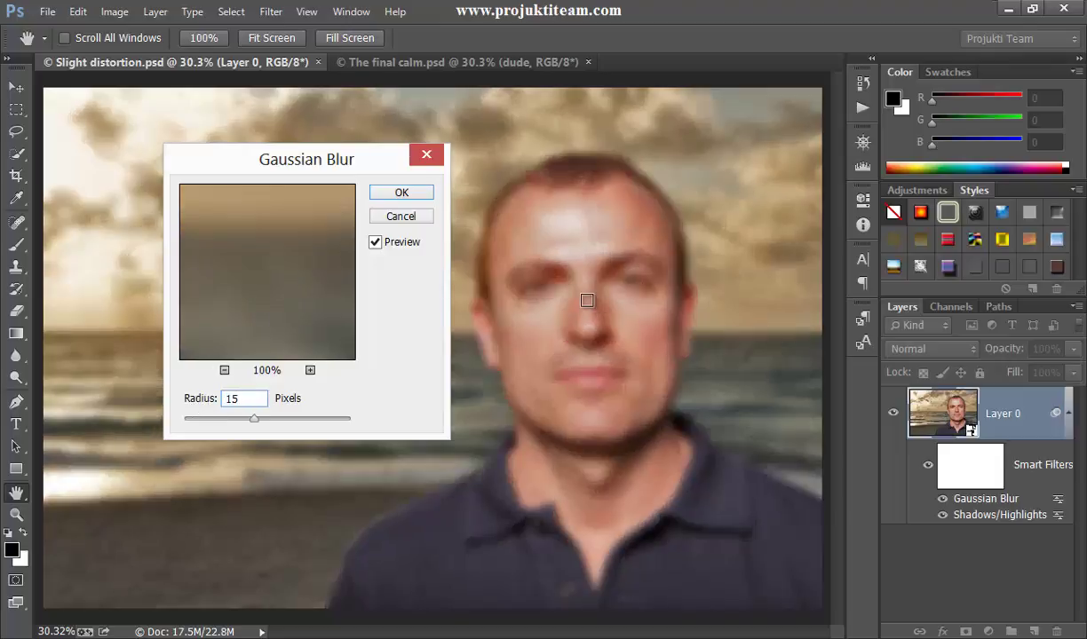
click(568, 305)
drag(284, 272, 282, 337)
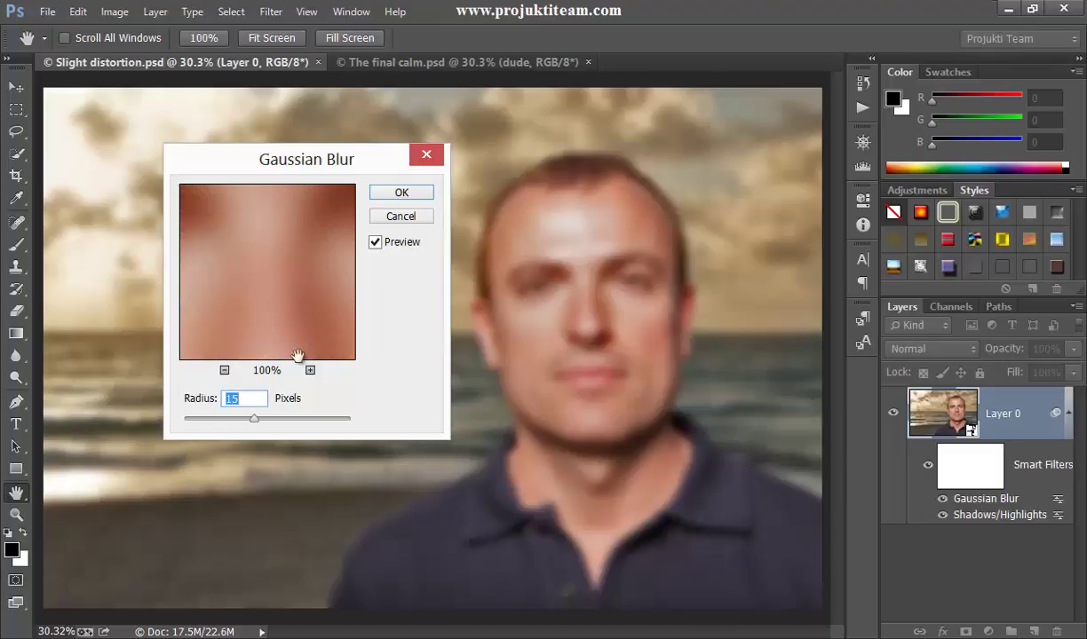
click(225, 371)
click(225, 371)
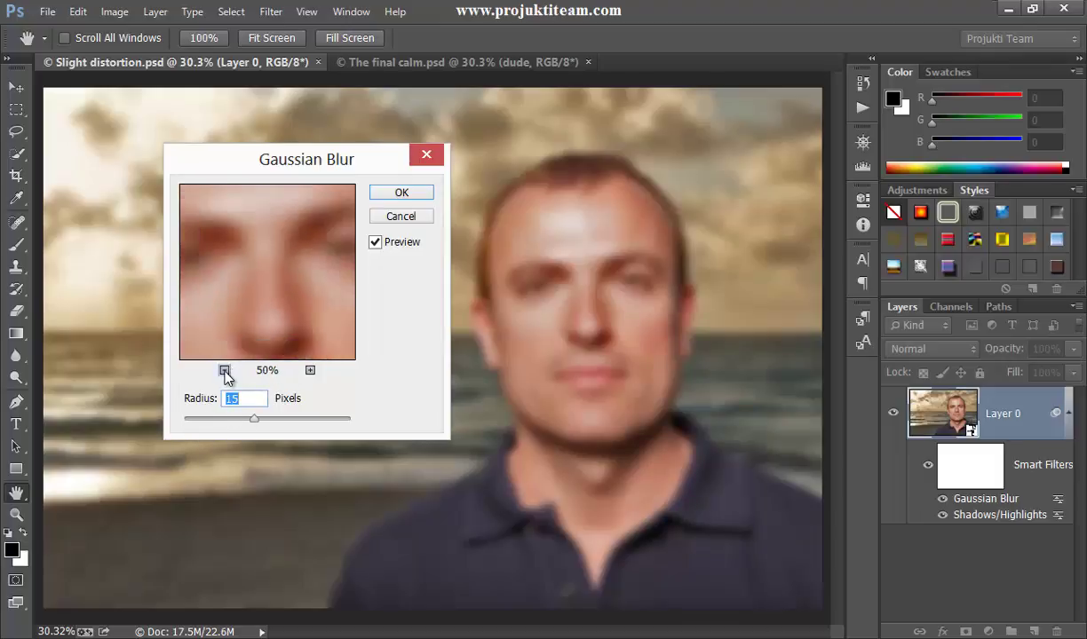
click(225, 370)
click(416, 196)
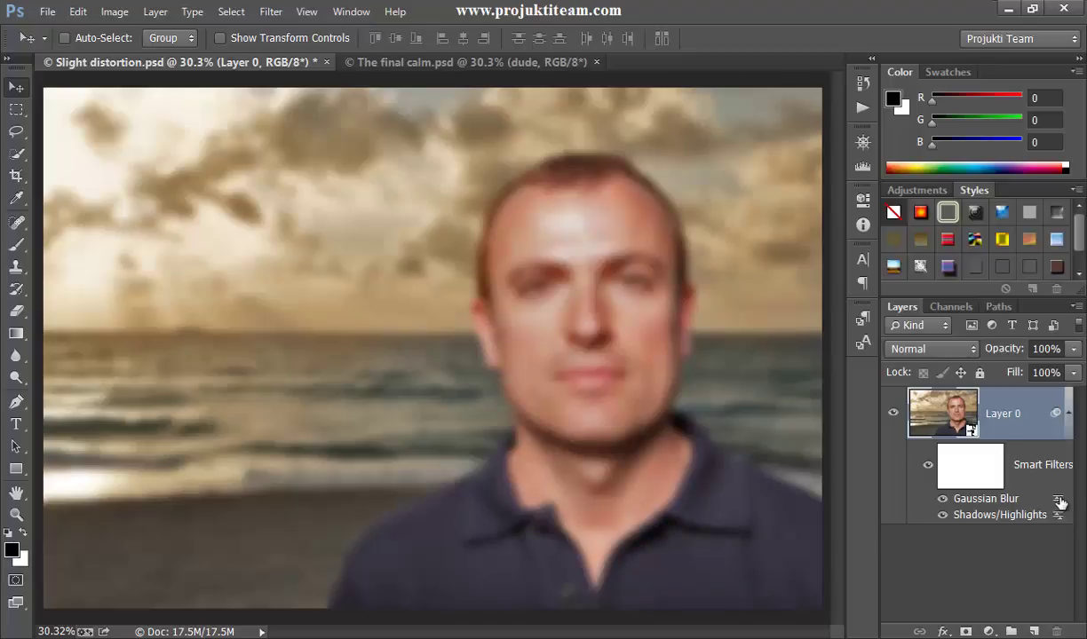
Set the blend mode of the Gaussian Blur smart filter to Overlay
double_click(1058, 501)
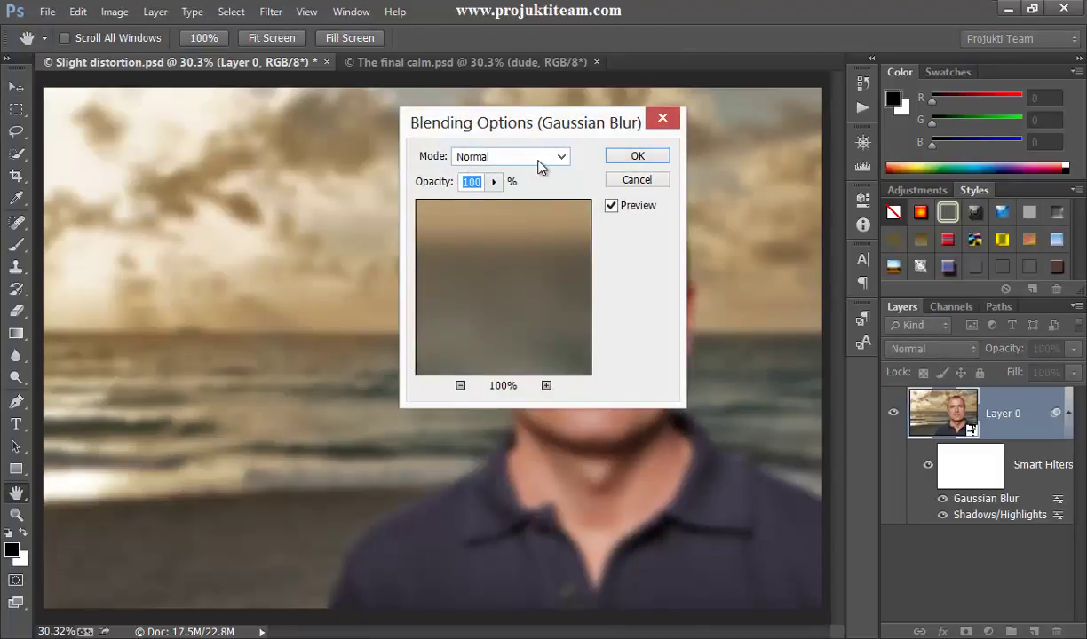
click(533, 160)
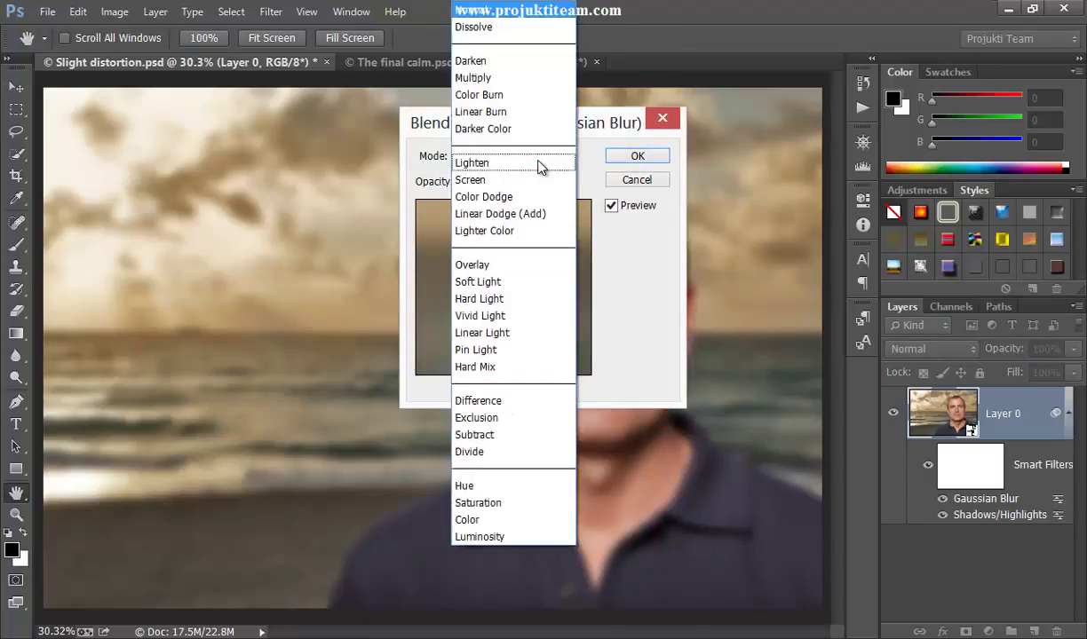
click(525, 269)
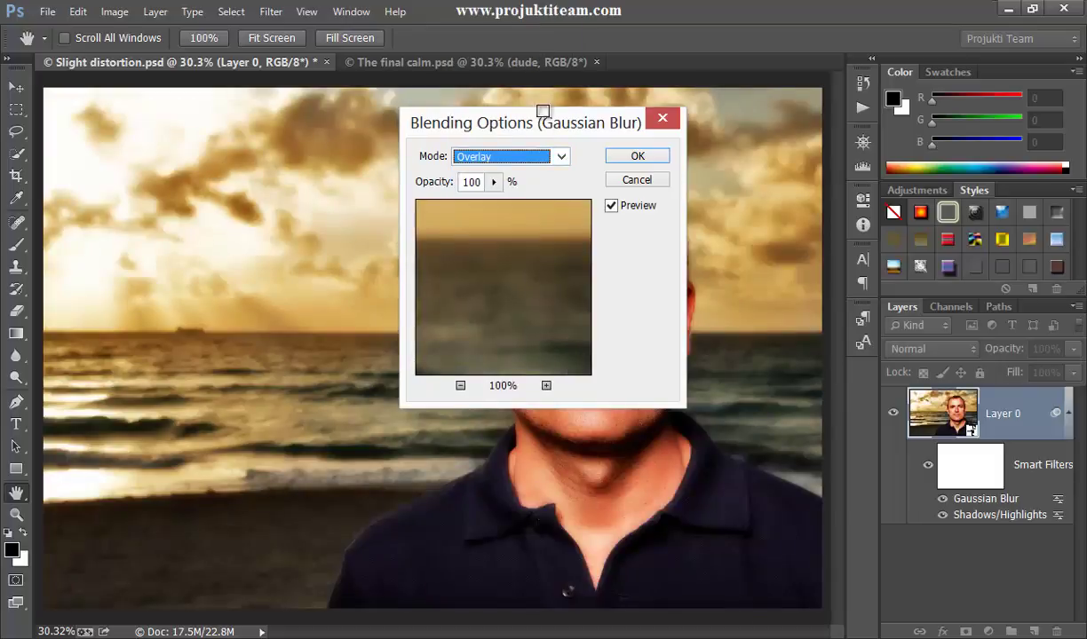
drag(530, 129, 211, 161)
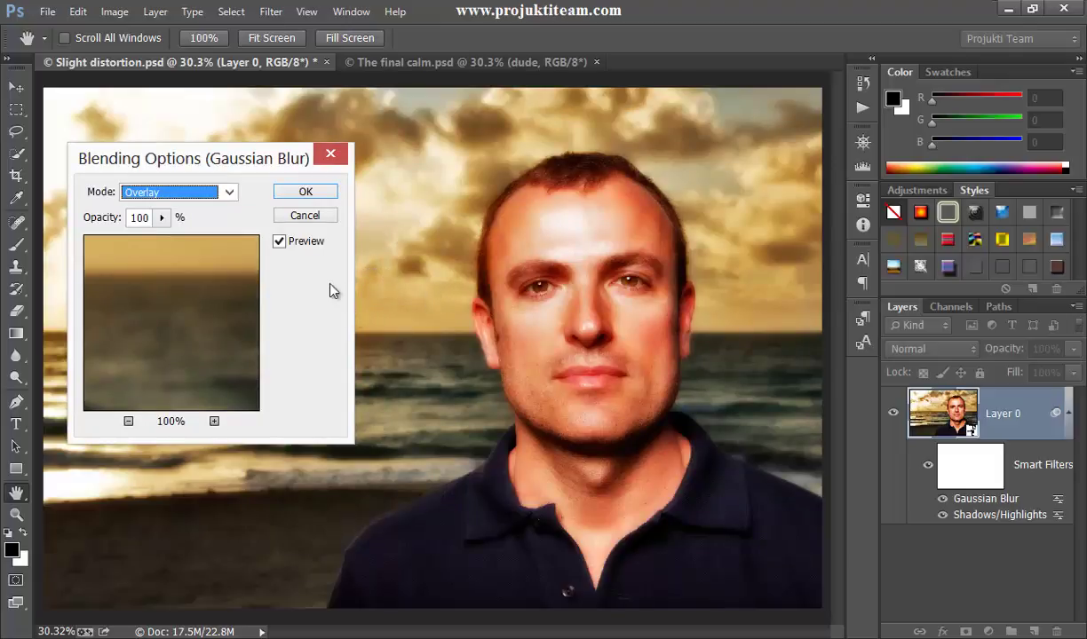
click(306, 196)
click(308, 196)
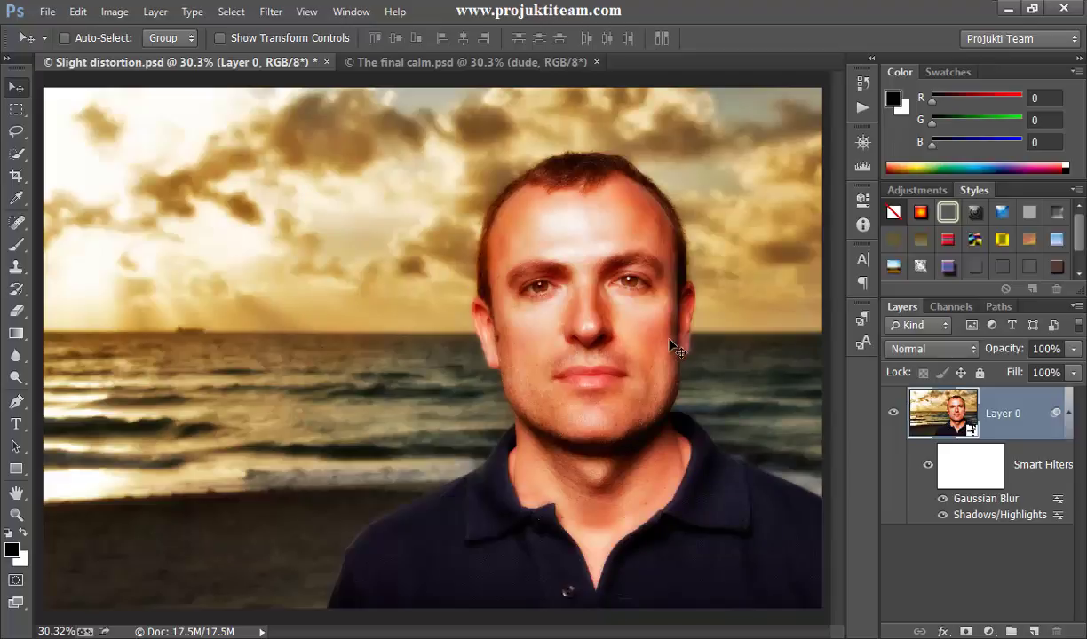
Edit the Shadows/Highlights smart filter to use a Color Correction of -100
double_click(1012, 518)
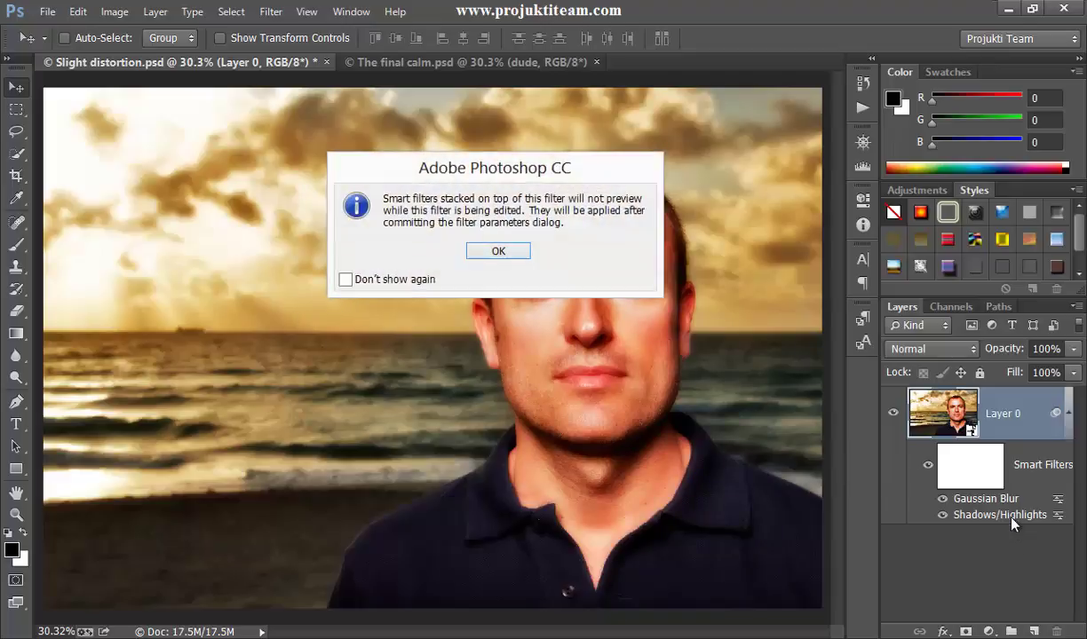
click(498, 252)
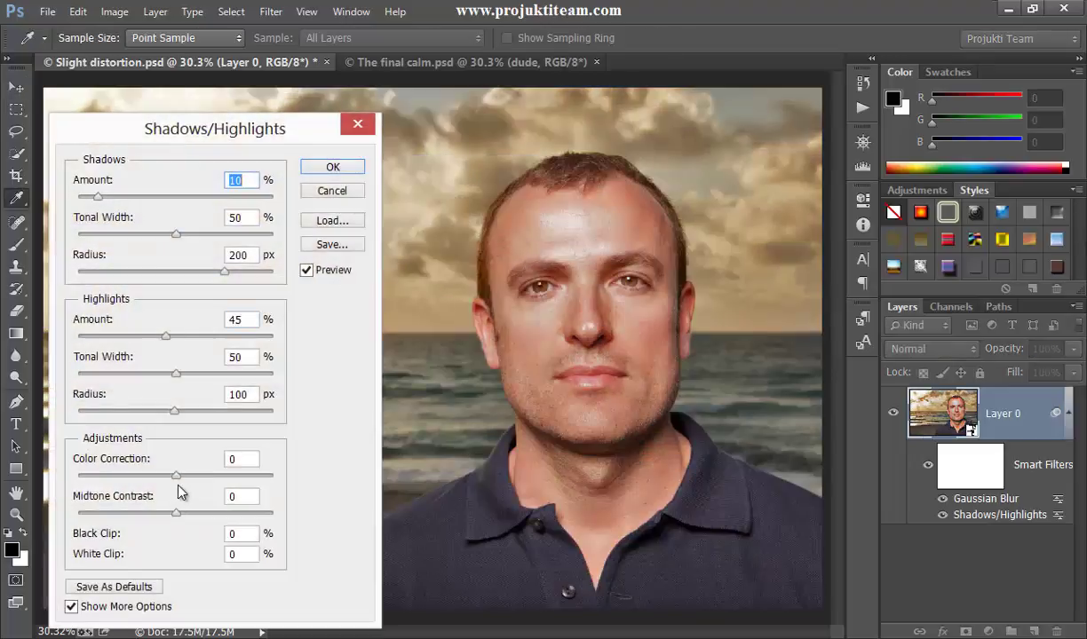
click(234, 460)
drag(175, 477, 75, 480)
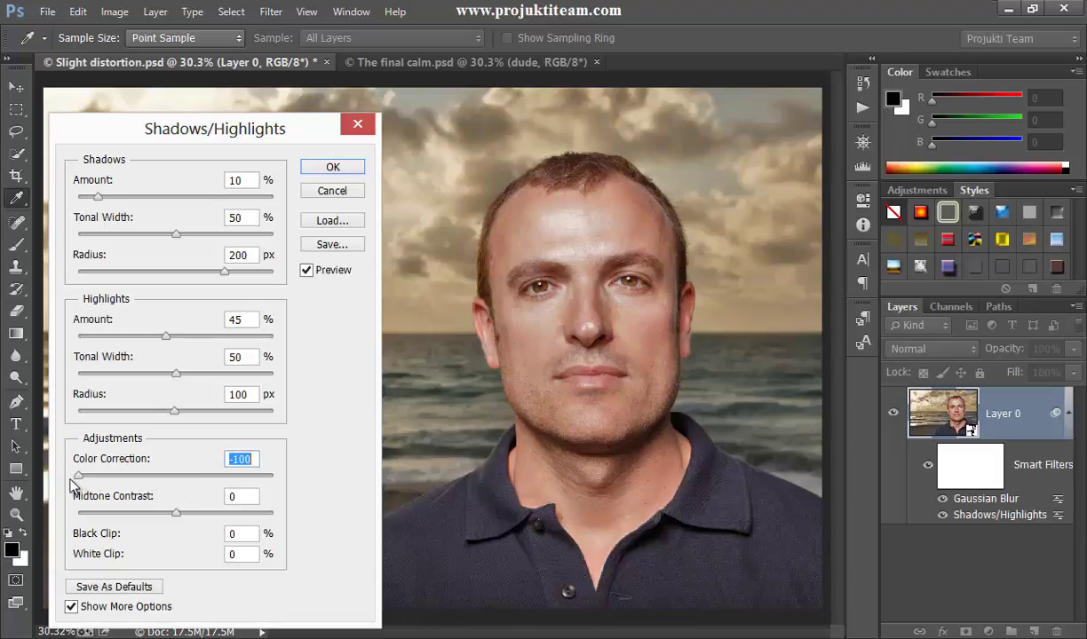
click(240, 495)
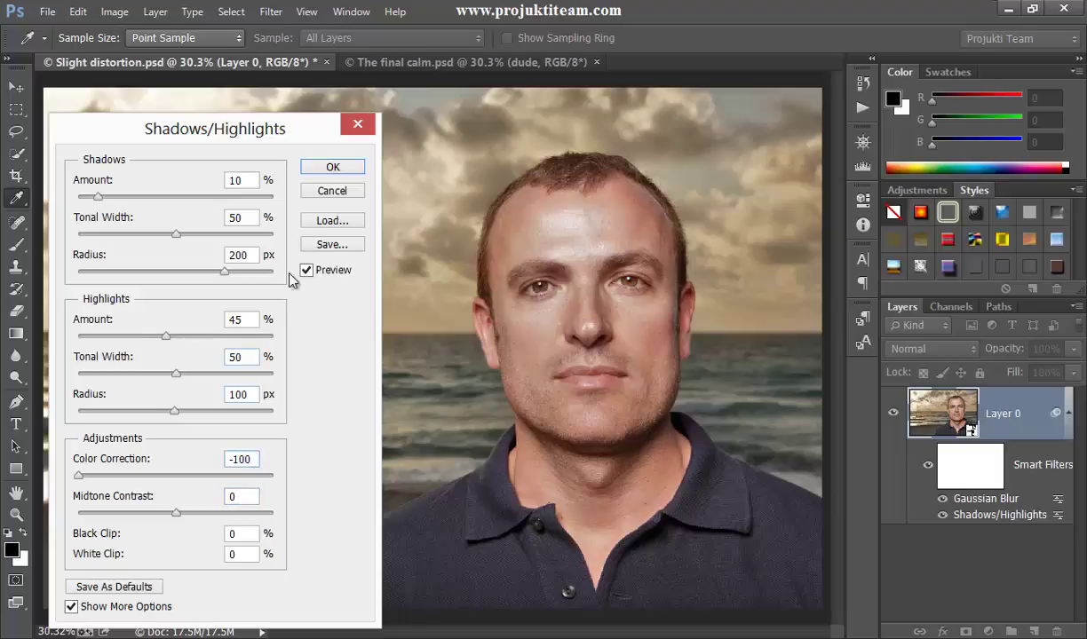
click(333, 168)
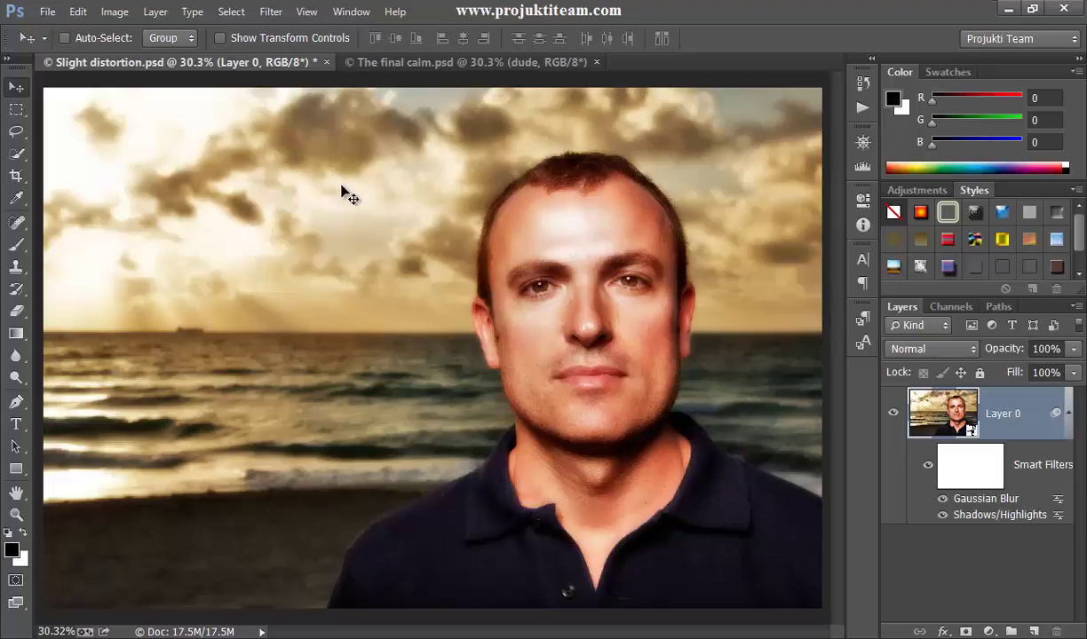
Apply a High Pass smart filter with a 5-pixel radius to Layer 0, previewing the man's eye
click(269, 14)
mouse_move(305, 412)
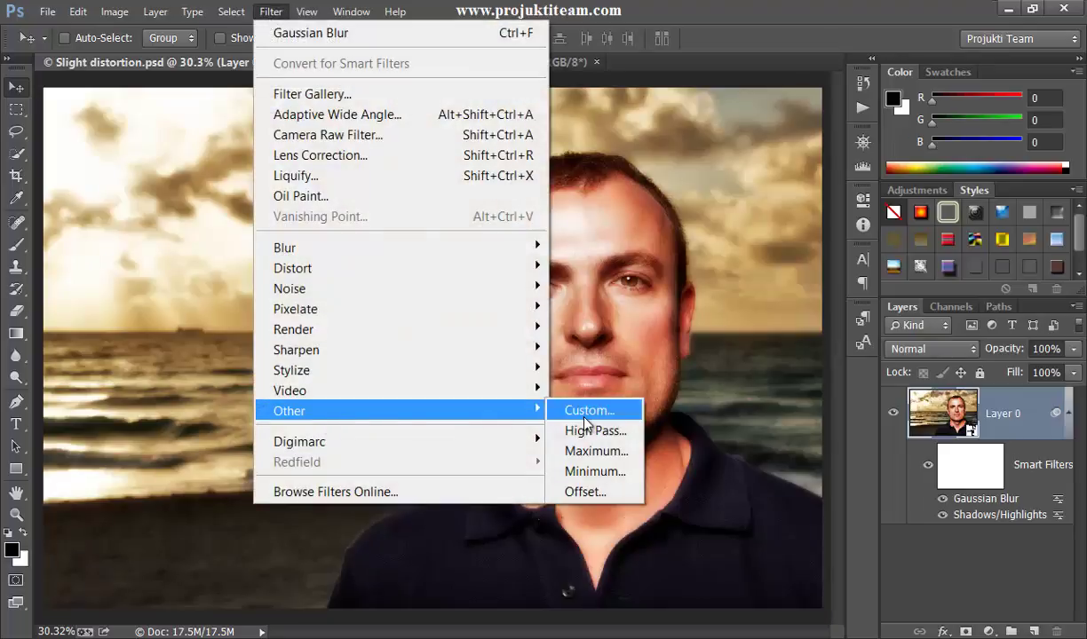
click(593, 431)
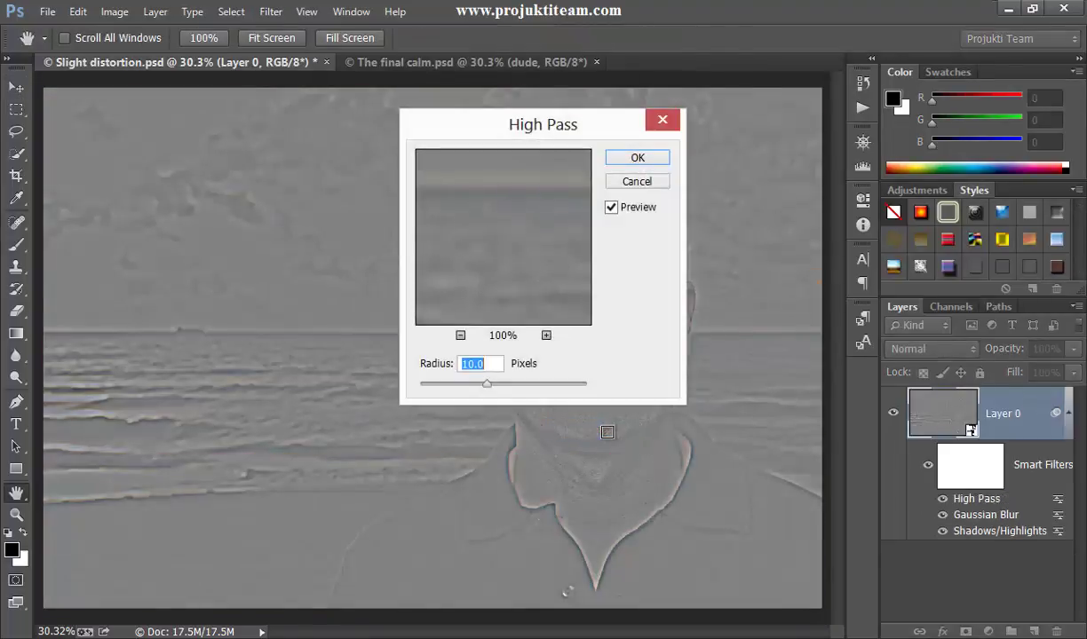
drag(551, 131, 289, 175)
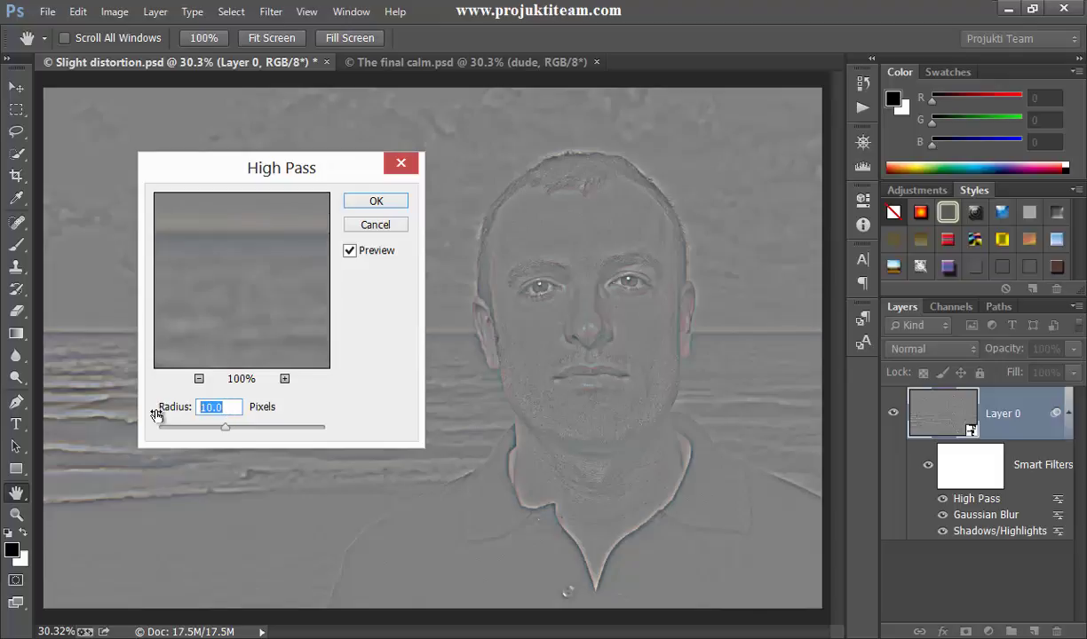
text(5)
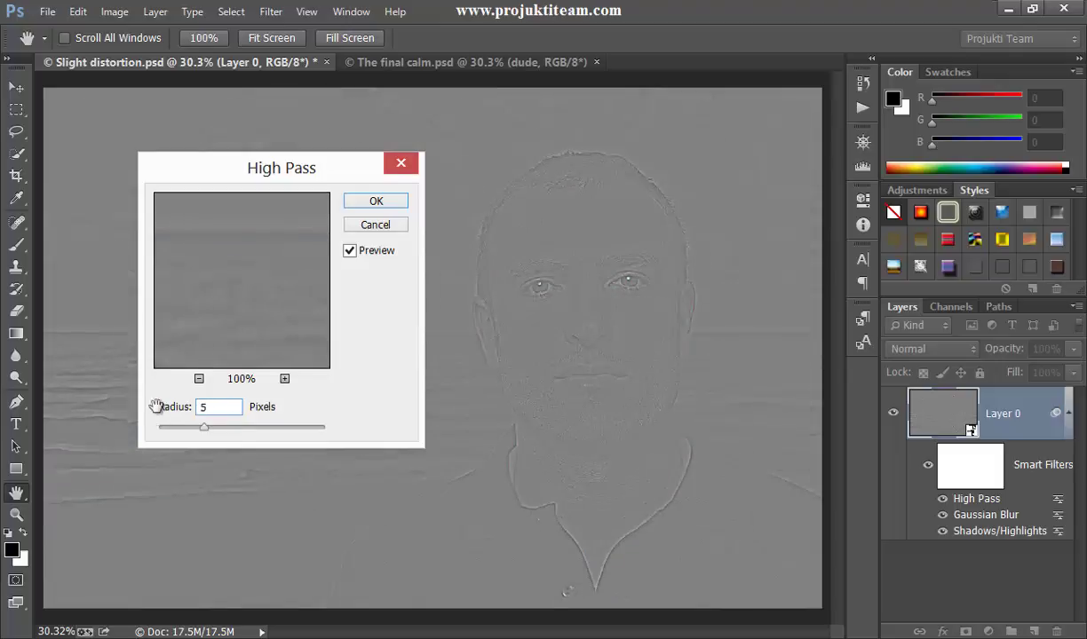
click(544, 288)
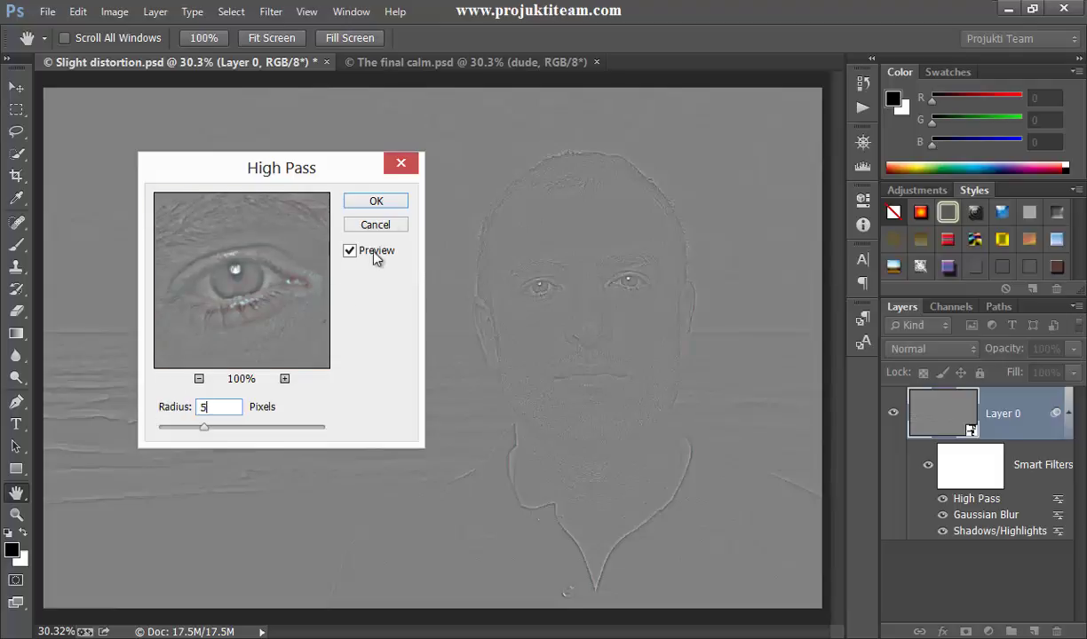
click(388, 204)
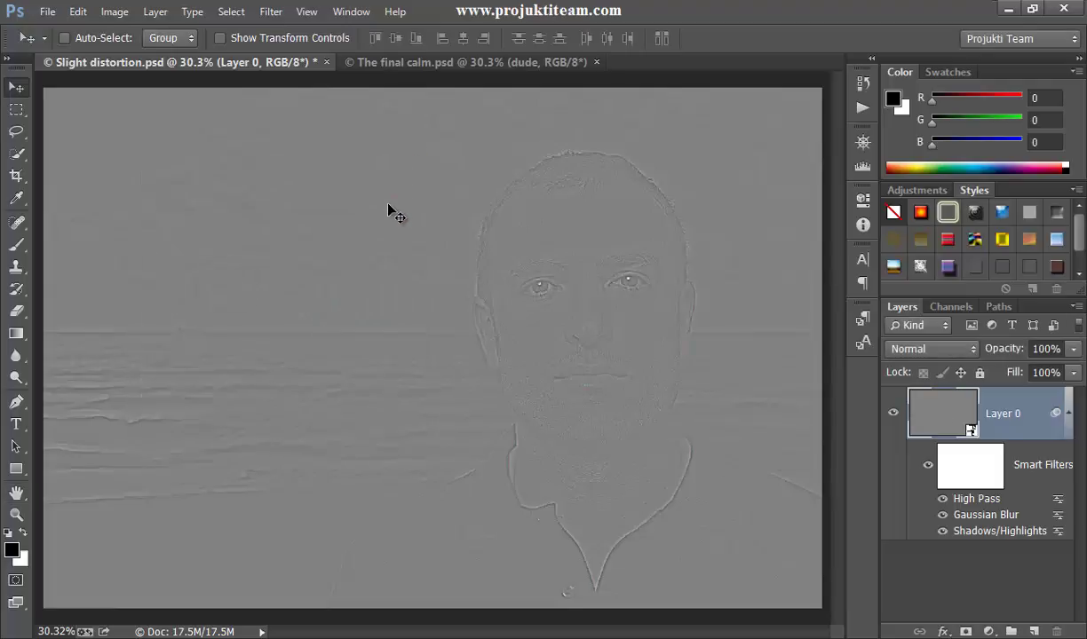
Try Overlay and Hard Light as the High Pass smart filter's blend mode, and switch it to Linear Light
double_click(1058, 499)
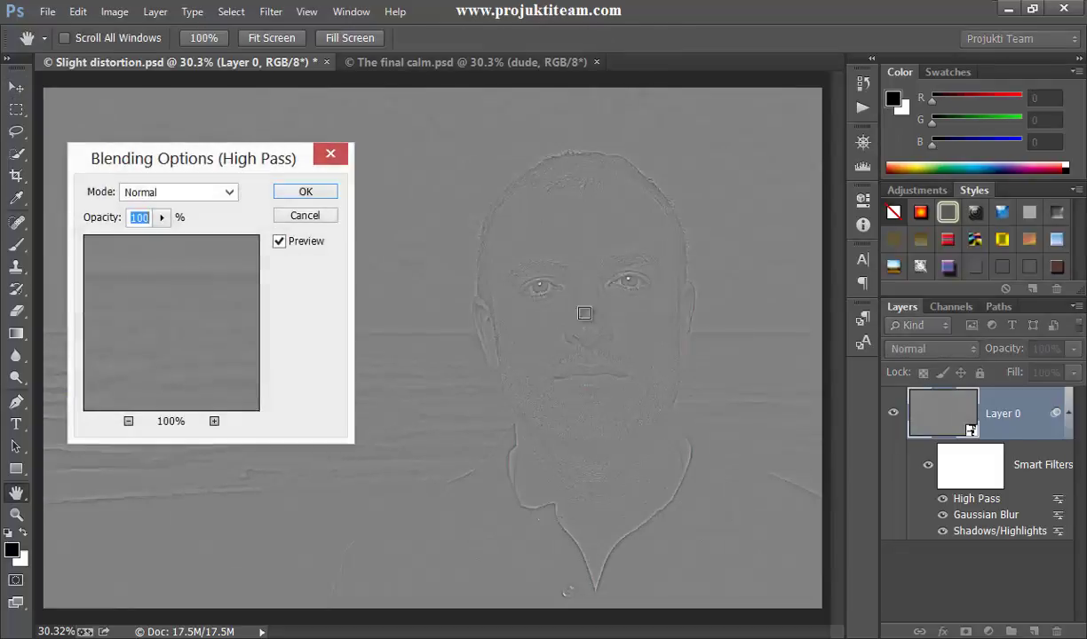
click(232, 194)
scroll(232, 202, down, 2)
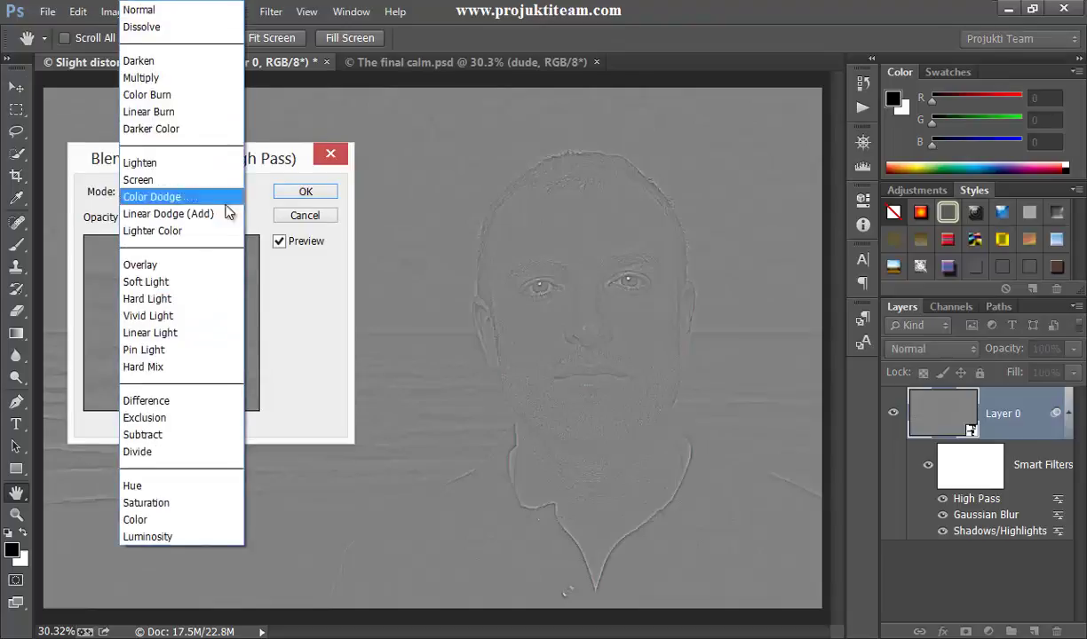
click(189, 266)
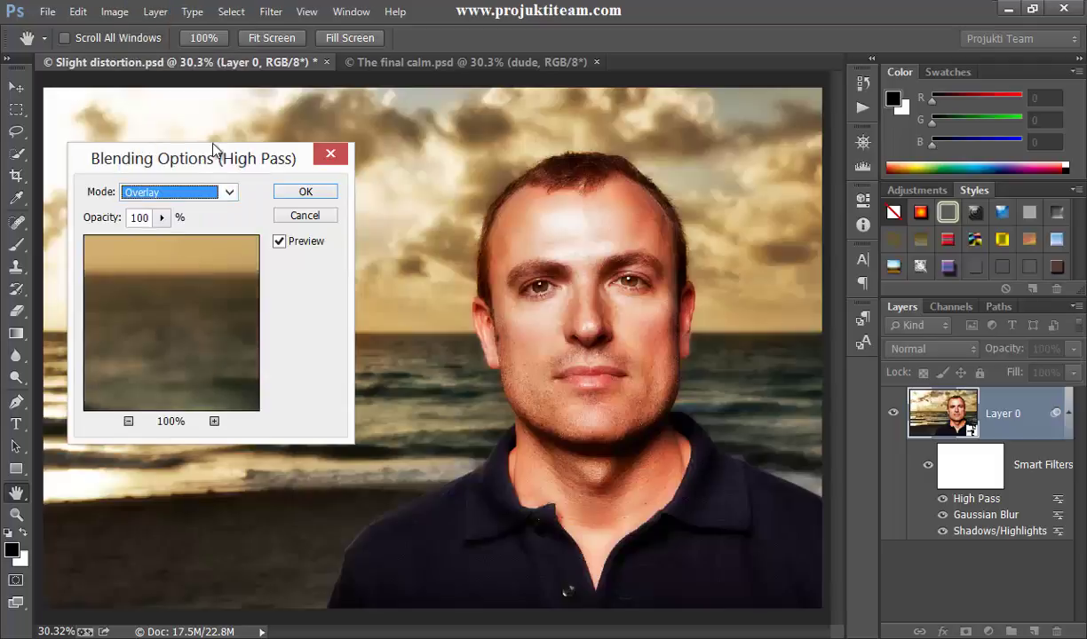
click(230, 192)
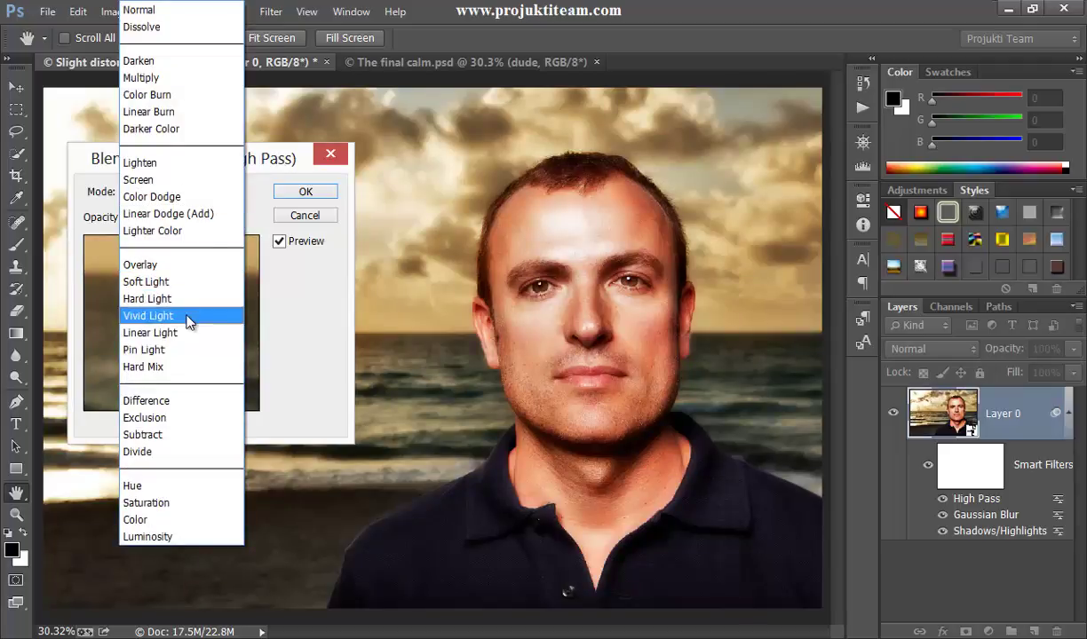
click(188, 302)
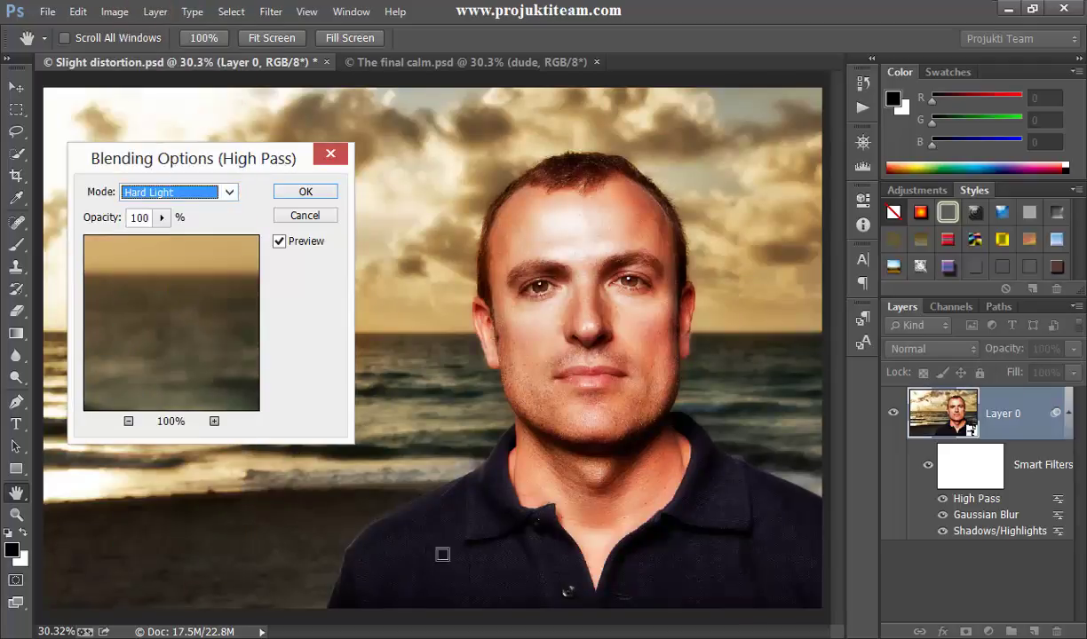
click(227, 197)
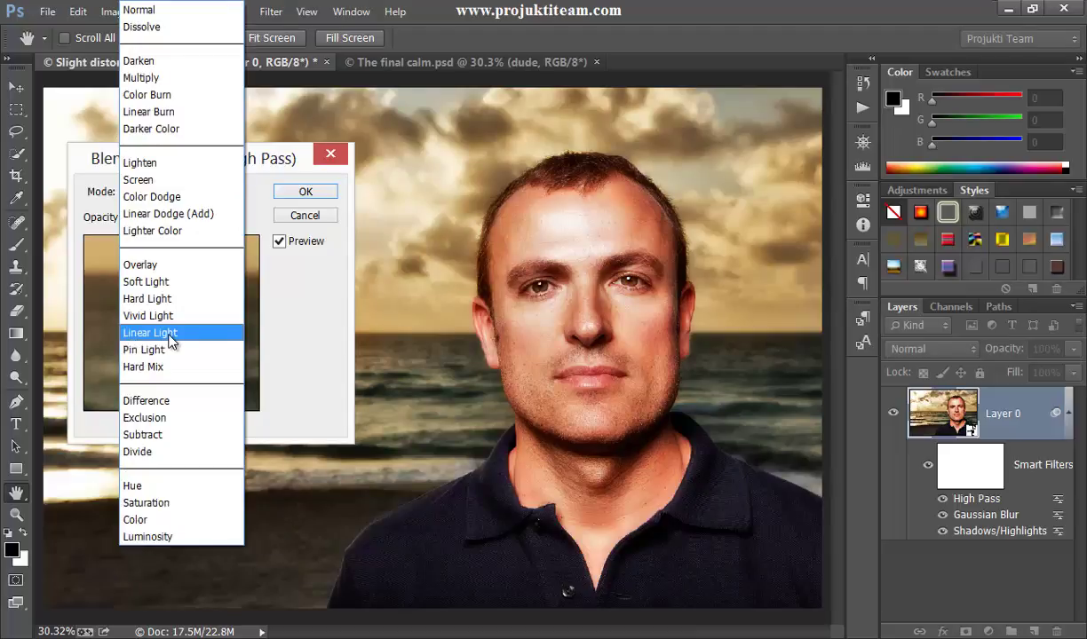
click(167, 334)
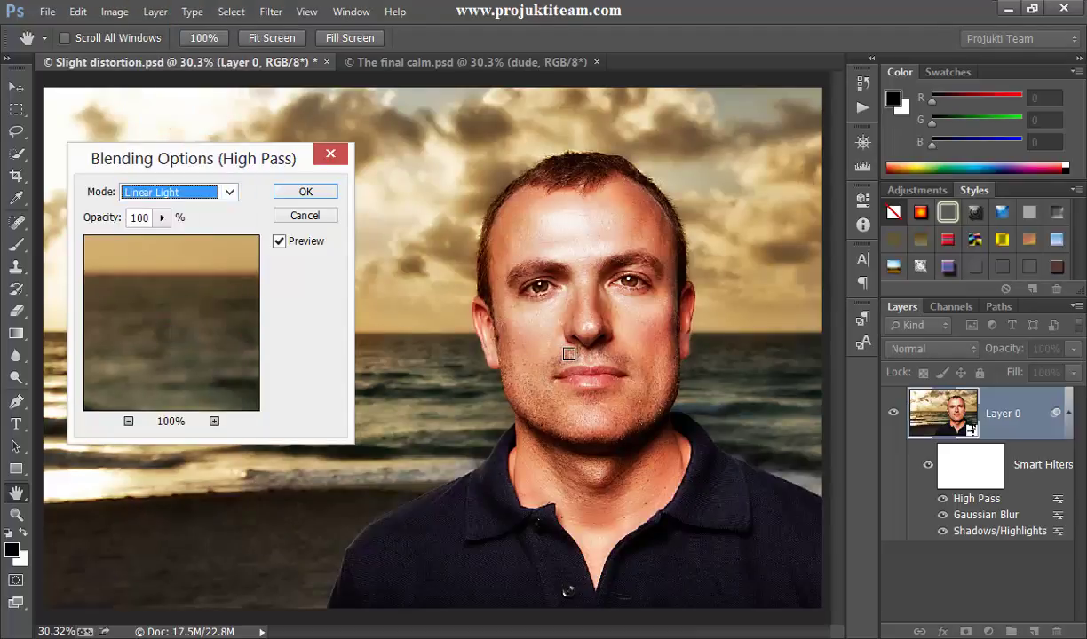
Compare Overlay with Linear Light on the face at 50% zoom, and apply Linear Light to the High Pass filter
key(ctrl+plus)
key(ctrl+plus)
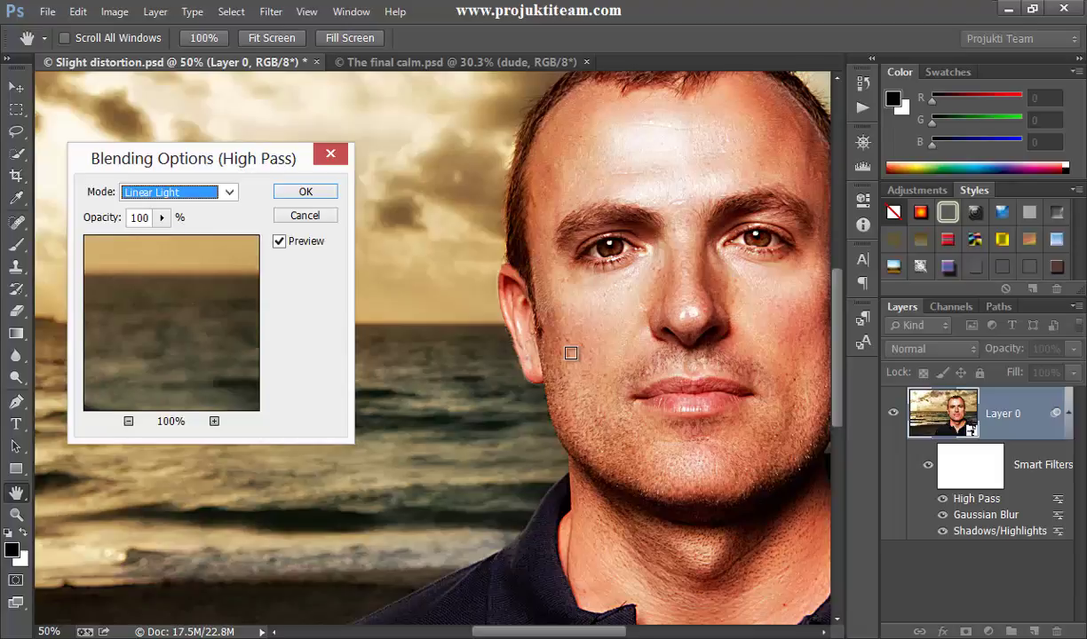
click(222, 190)
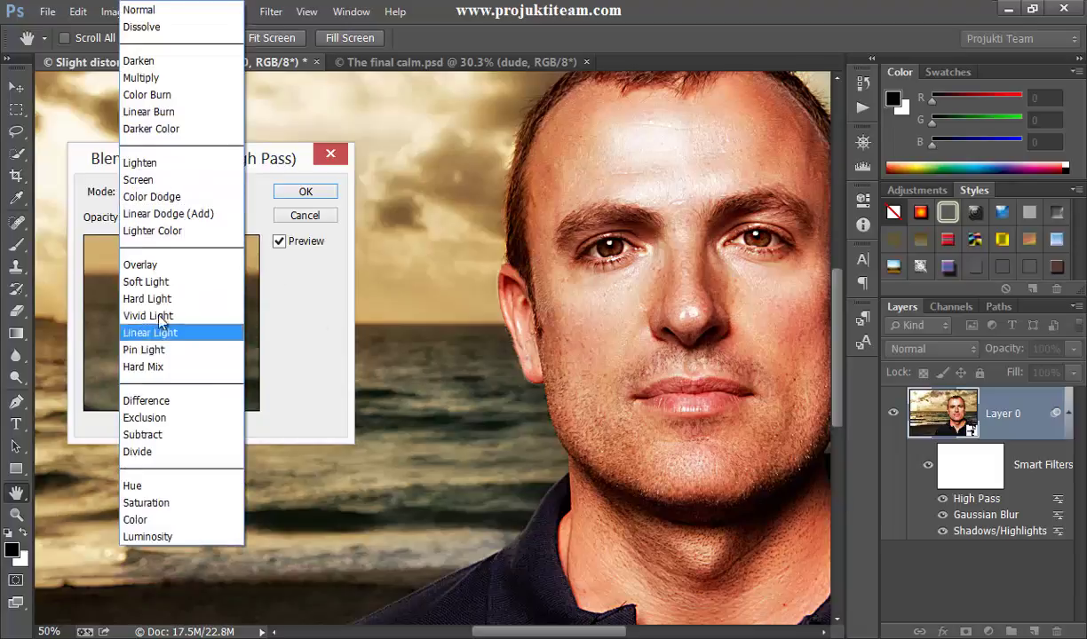
click(174, 267)
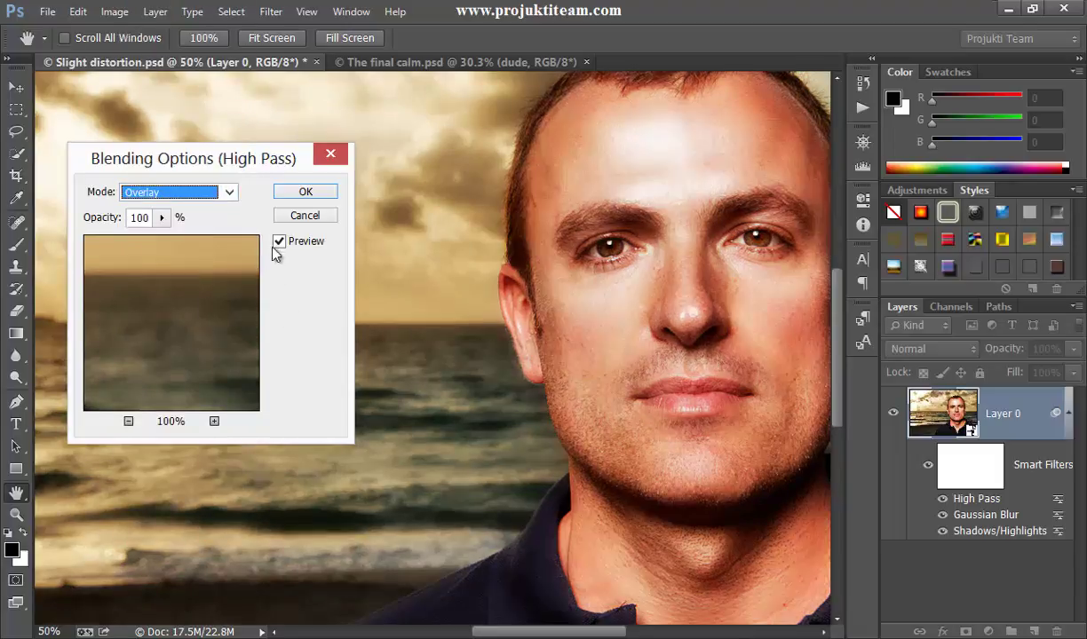
click(229, 192)
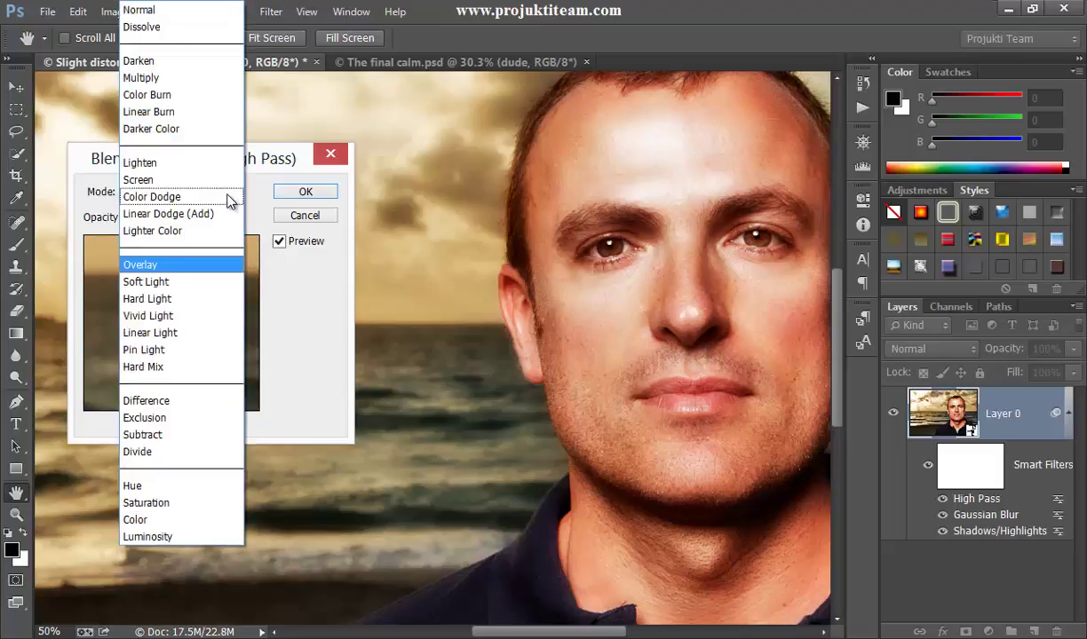
click(181, 333)
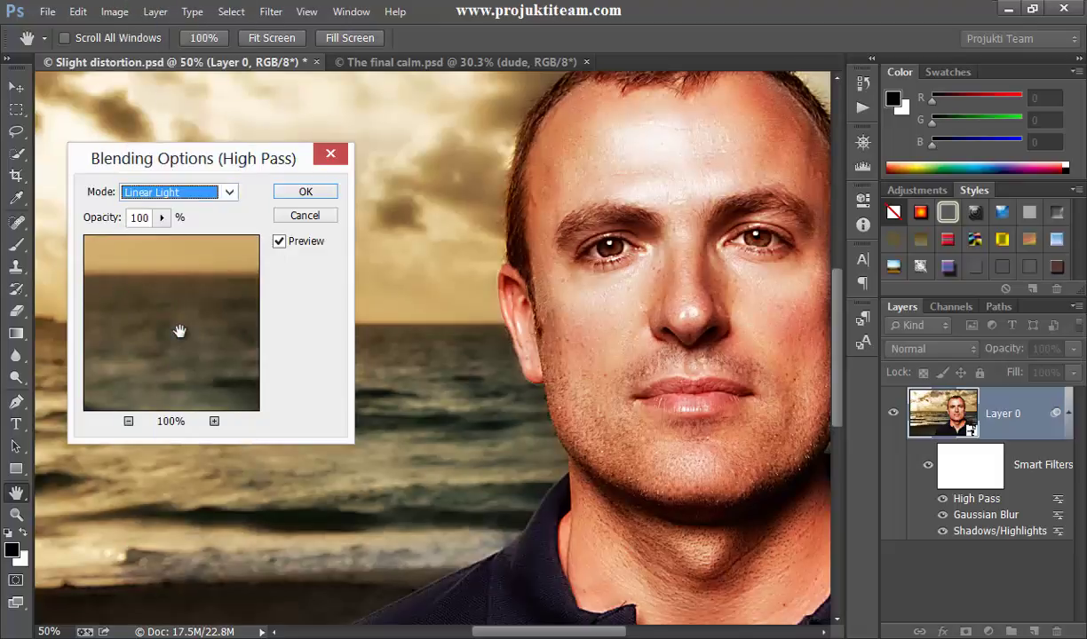
click(313, 191)
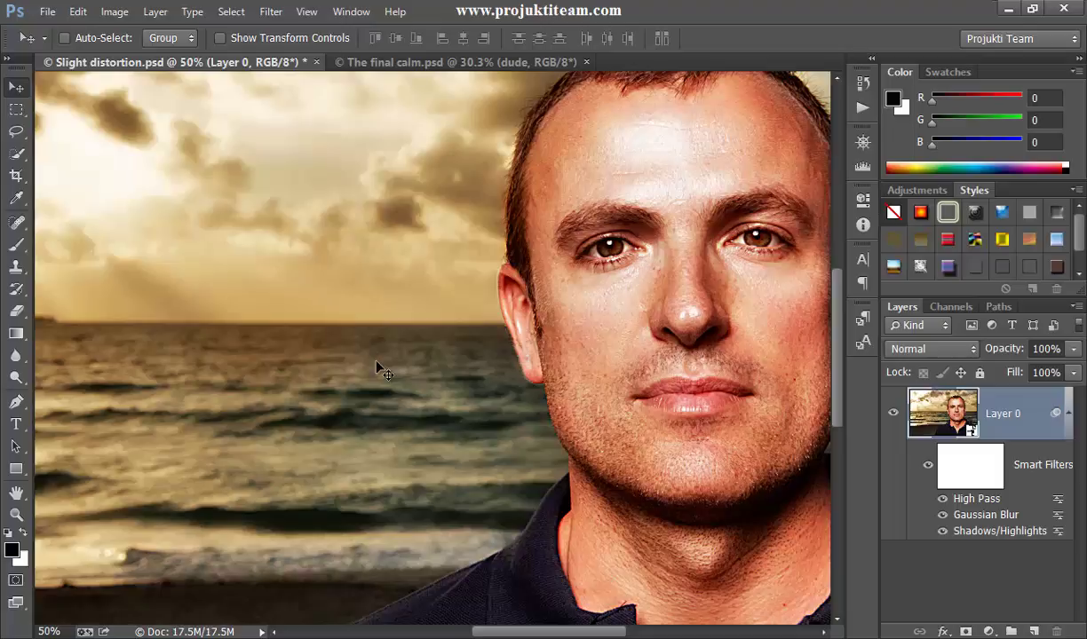
Lower the radius of the High Pass smart filter on Layer 0 slightly below 5 pixels
double_click(968, 500)
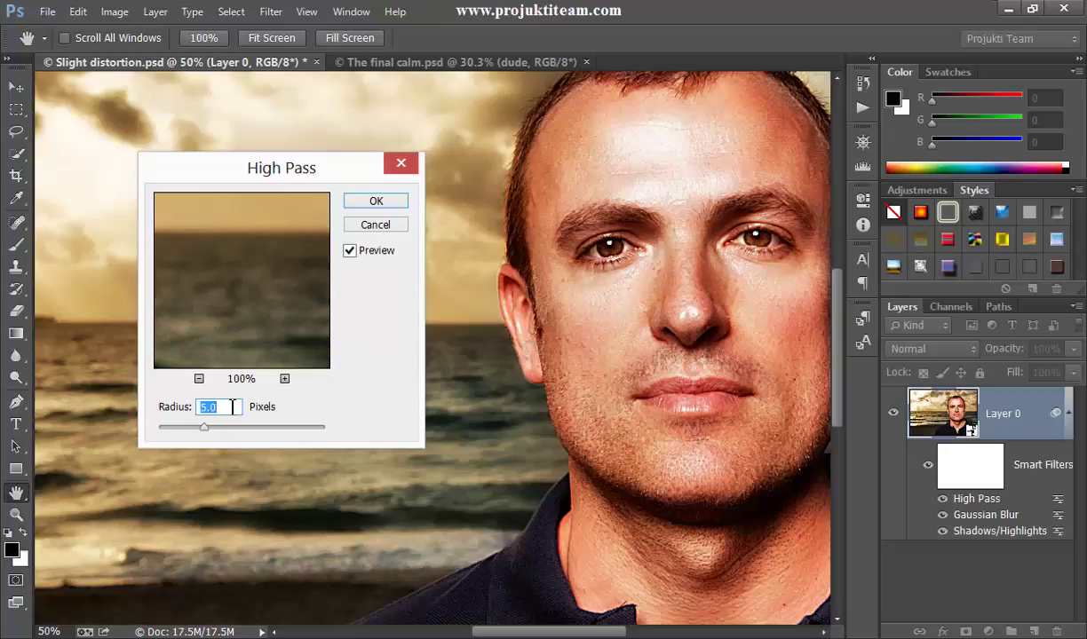
key(shift+Down)
key(shift+Down)
click(378, 205)
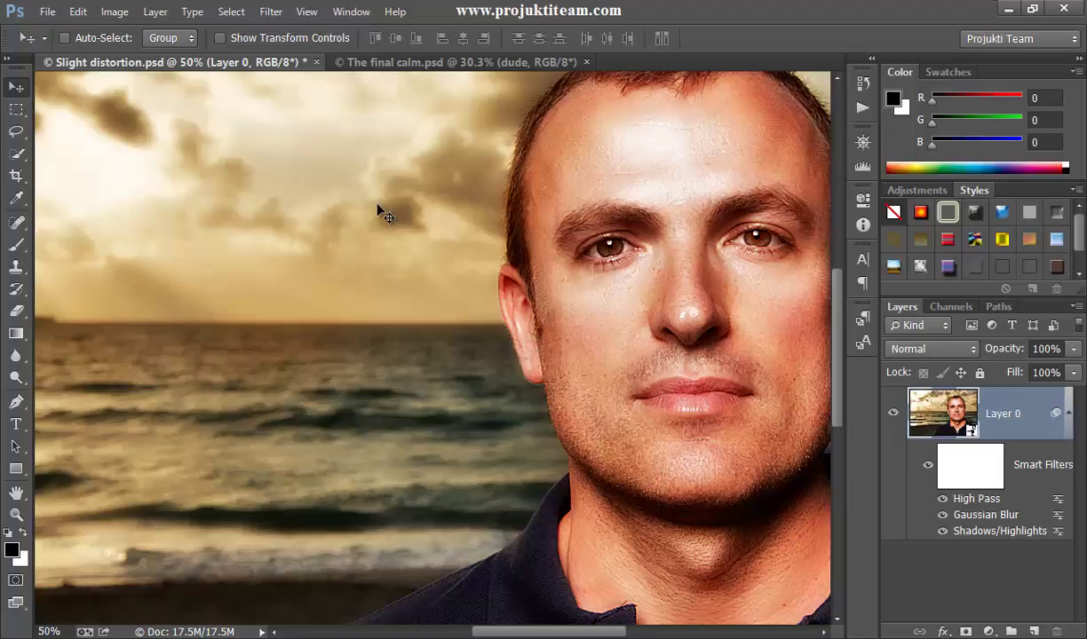
Compare the Red, Green and Blue channels of the whole image, and load the Red channel as a selection
key(ctrl+0)
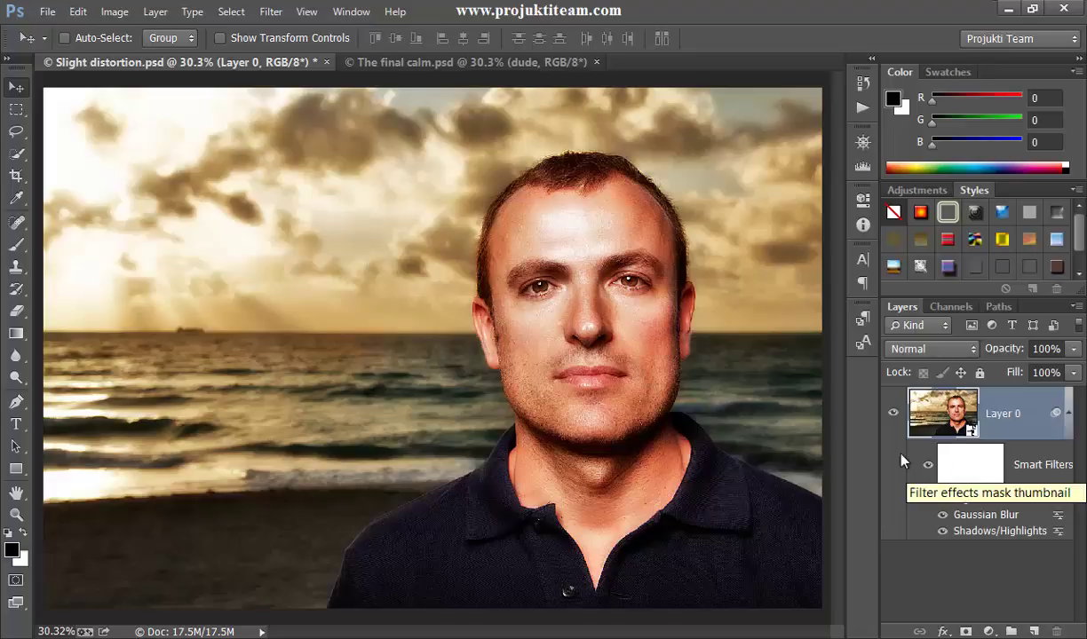
click(953, 307)
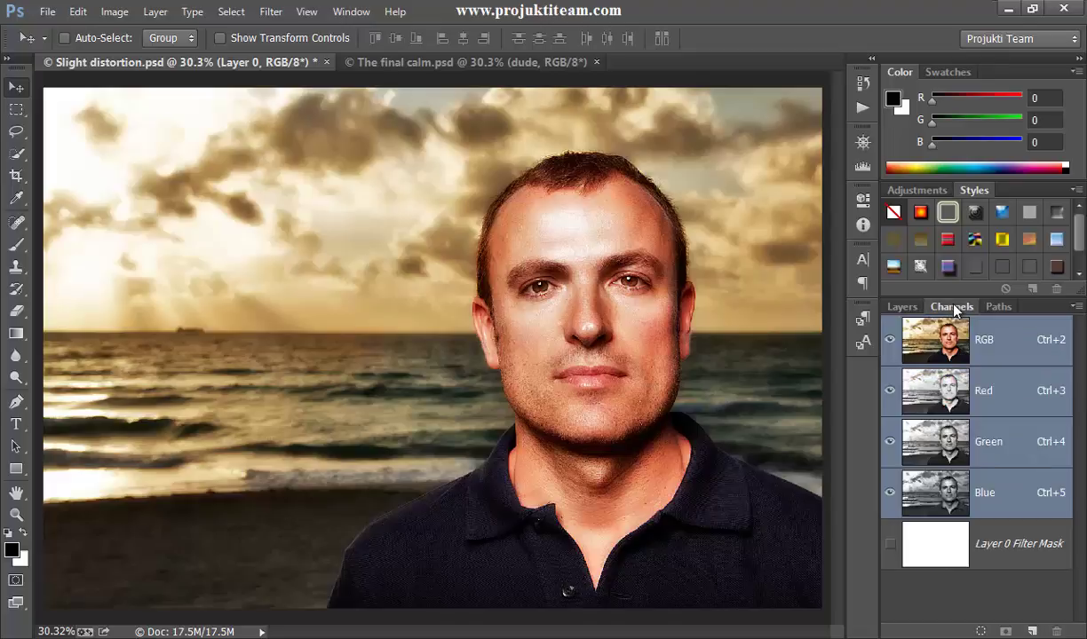
click(929, 399)
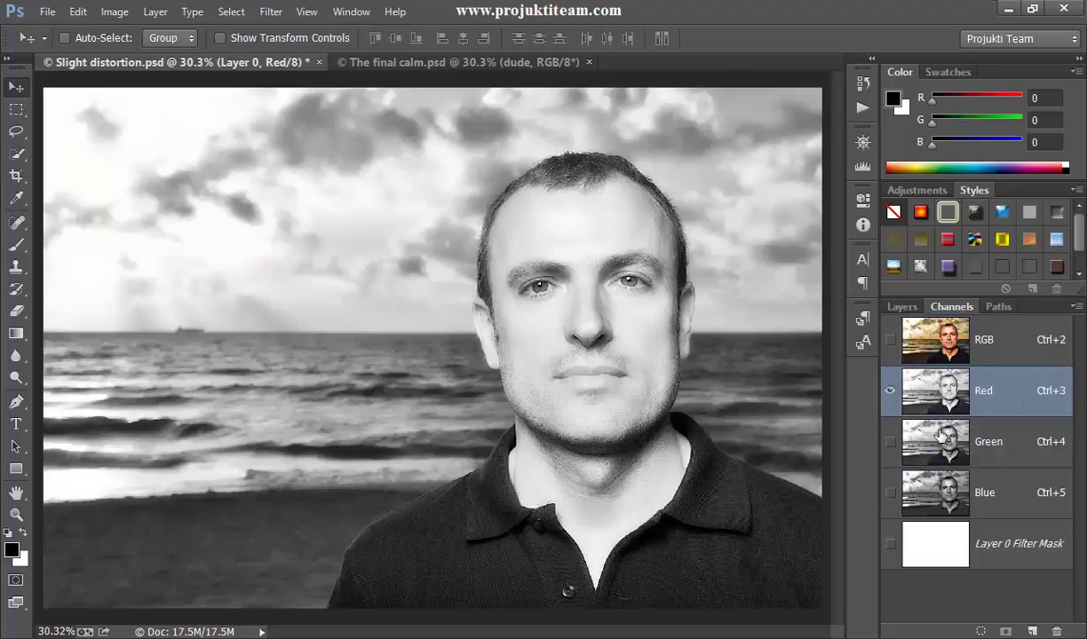
click(904, 425)
click(915, 486)
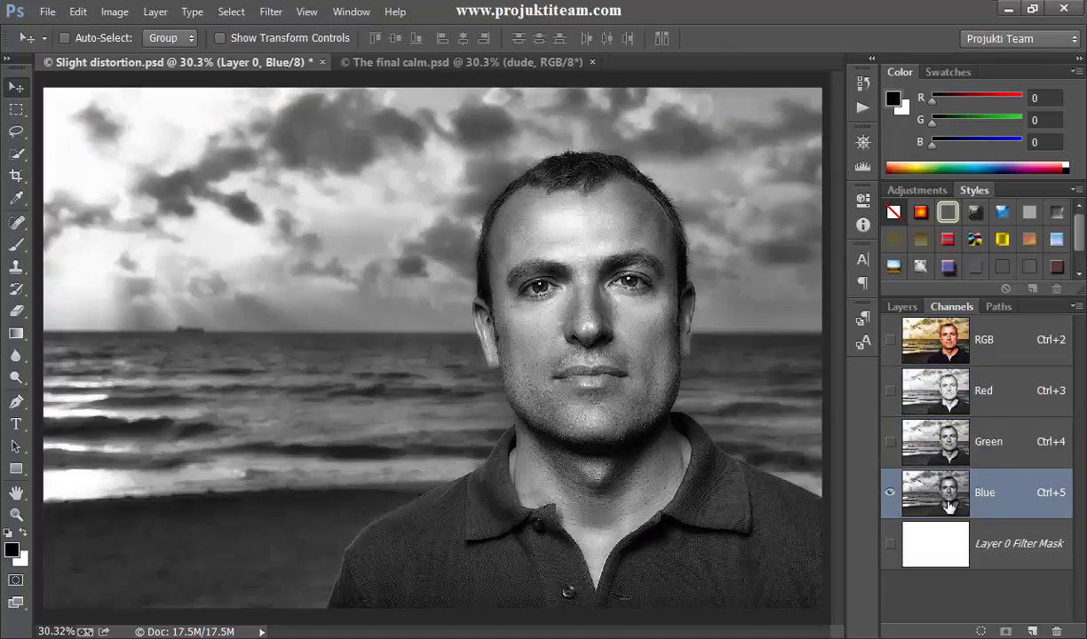
click(948, 386)
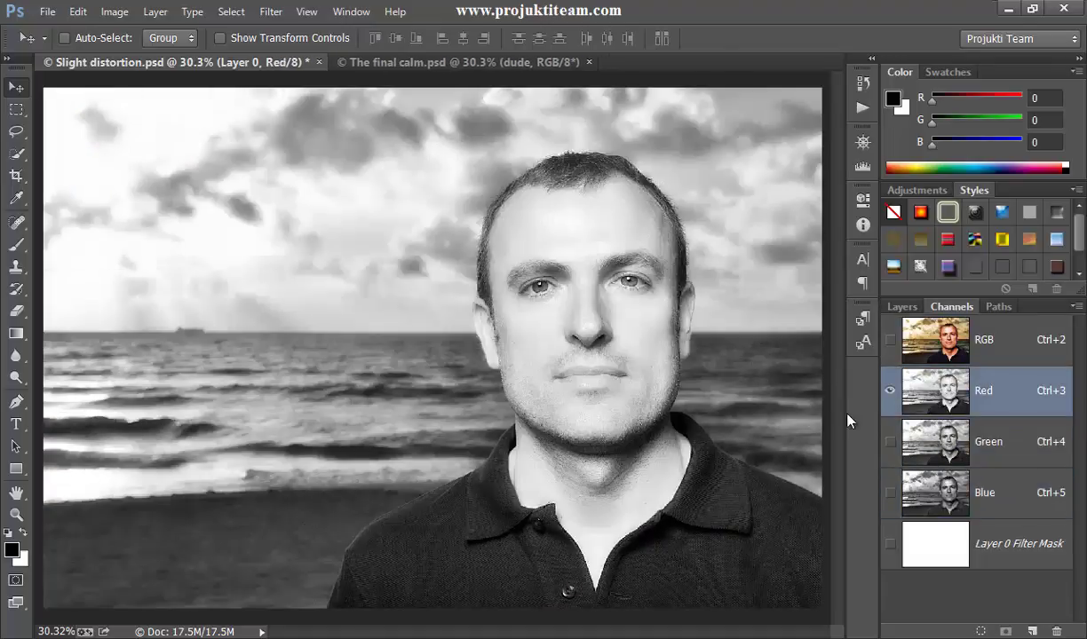
ctrl+click(950, 397)
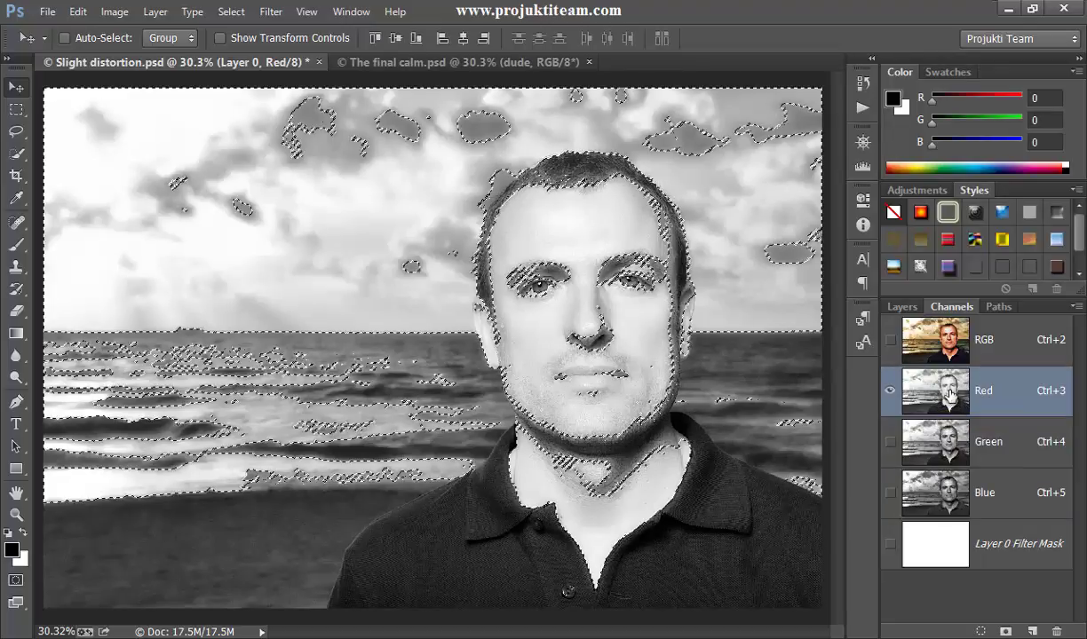
Replace the blank filter mask on Layer 0's smart filters with a new filter mask made from the Red channel selection
click(902, 306)
click(968, 466)
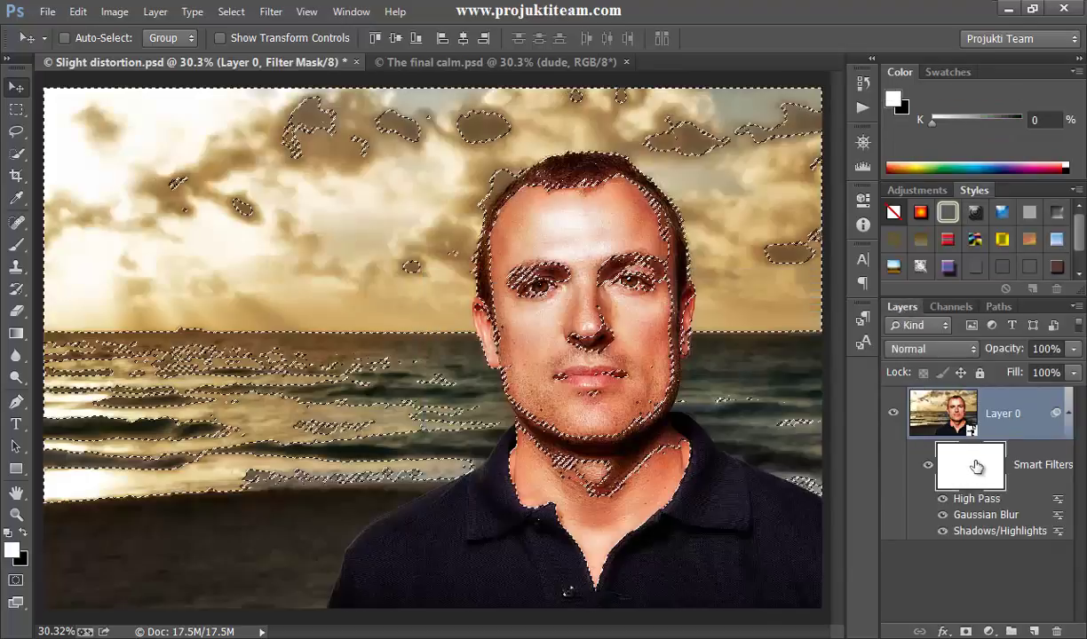
right_click(978, 471)
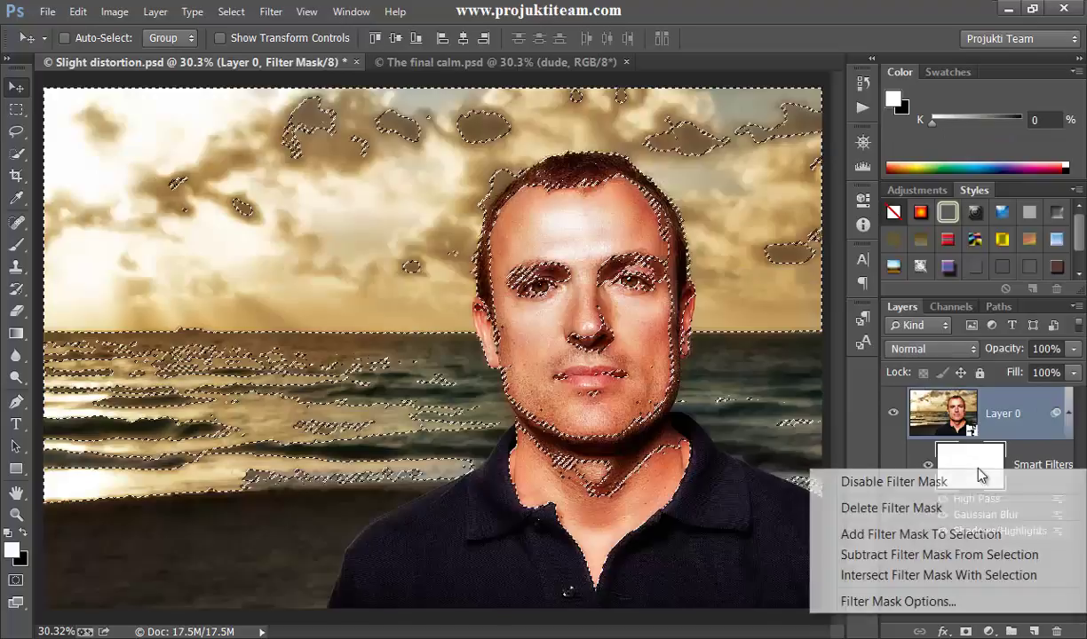
click(931, 509)
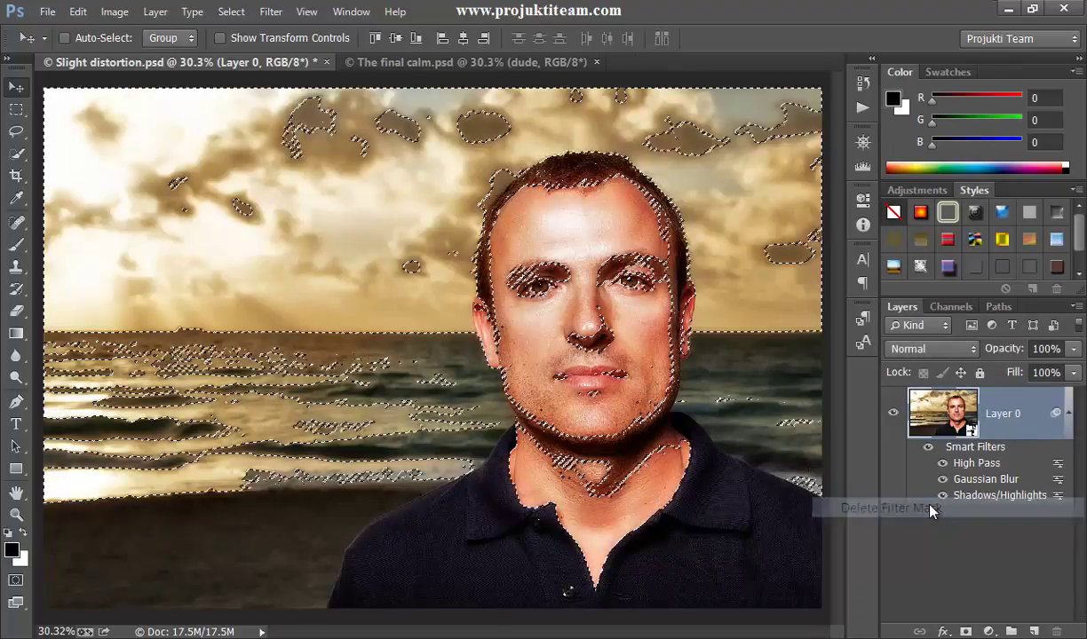
right_click(996, 451)
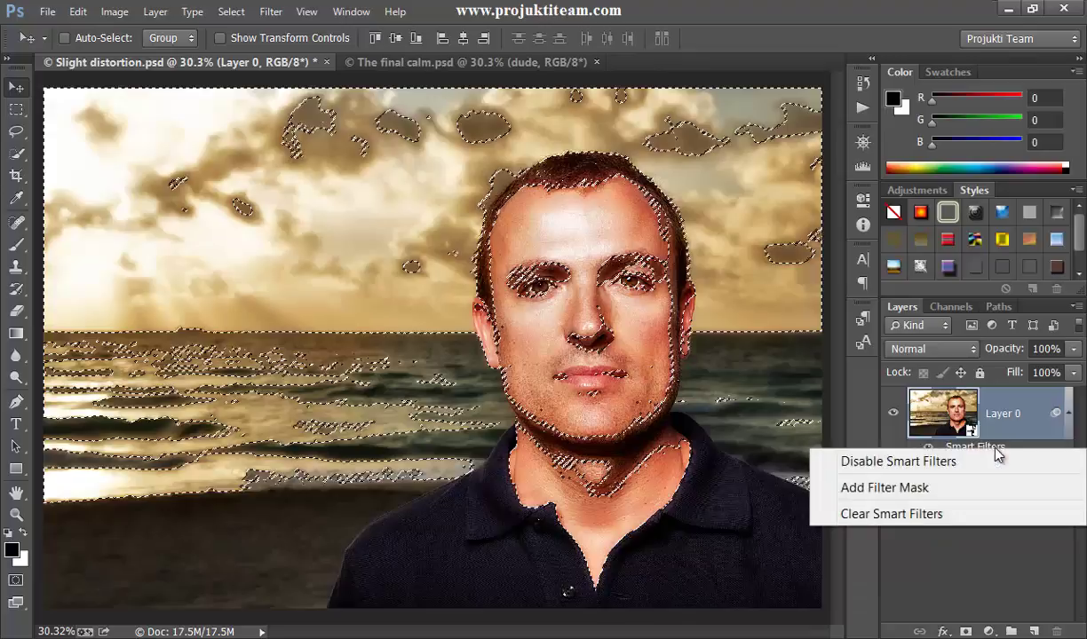
click(901, 495)
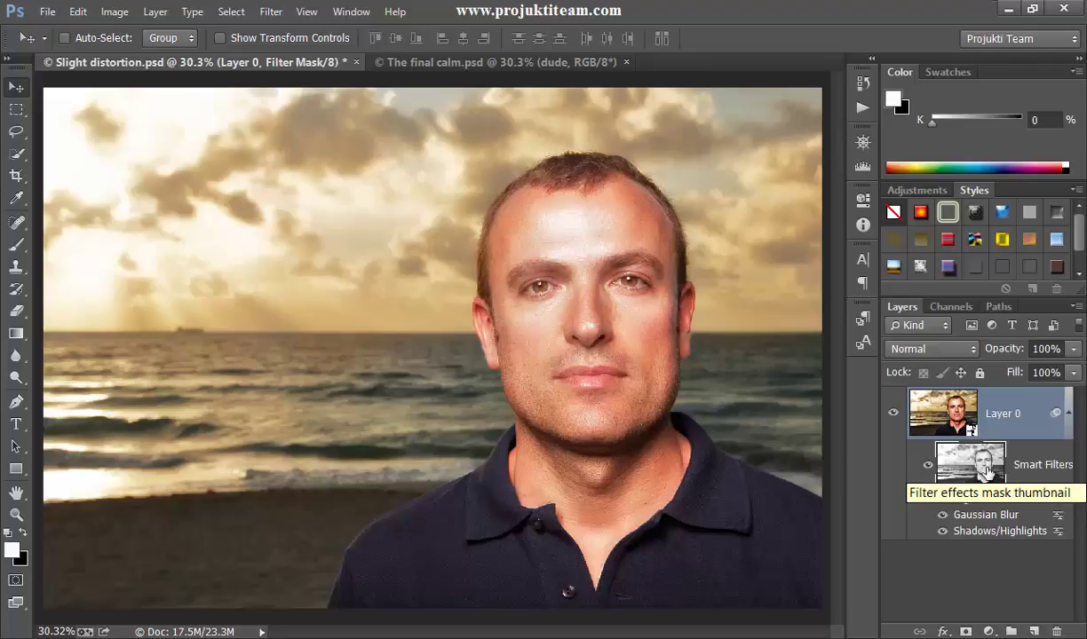
Check the filter mask against the Red channel, and compare the portrait with the mask disabled and enabled
click(948, 306)
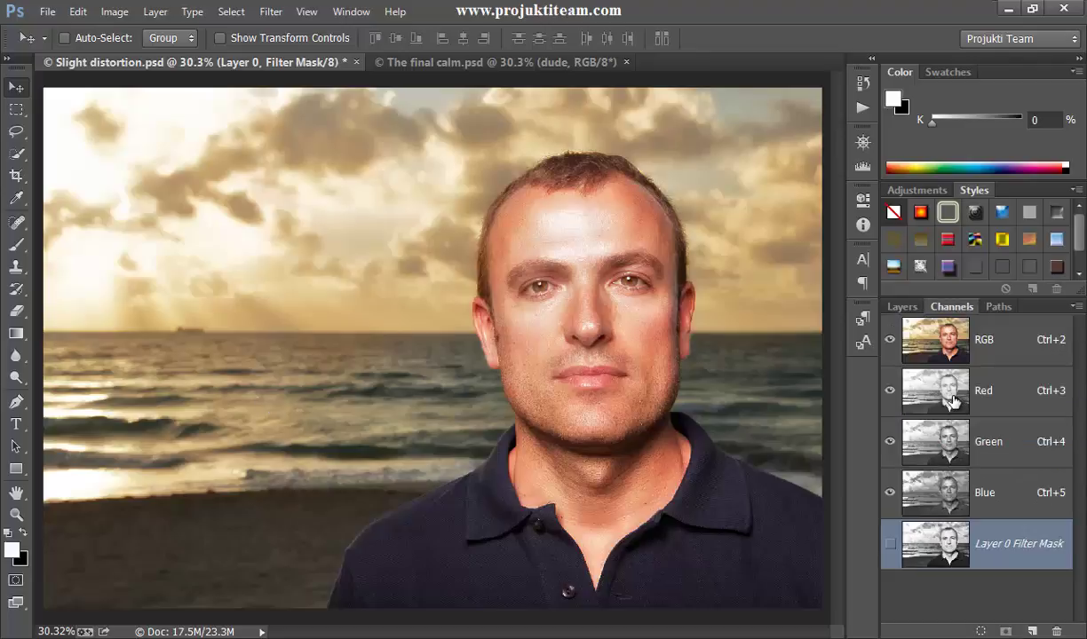
click(954, 402)
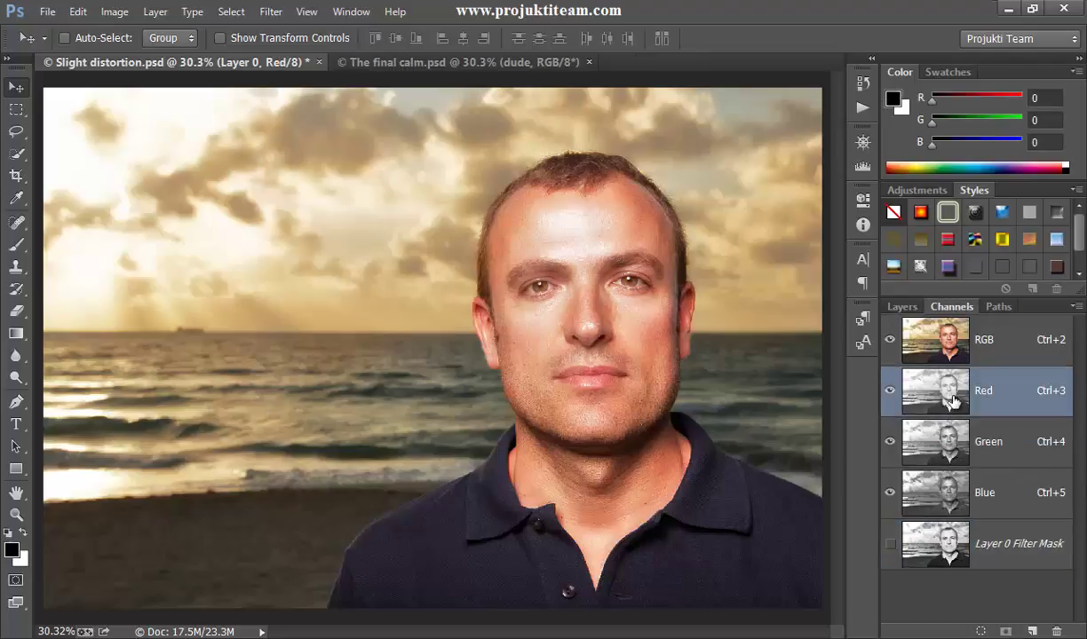
click(903, 307)
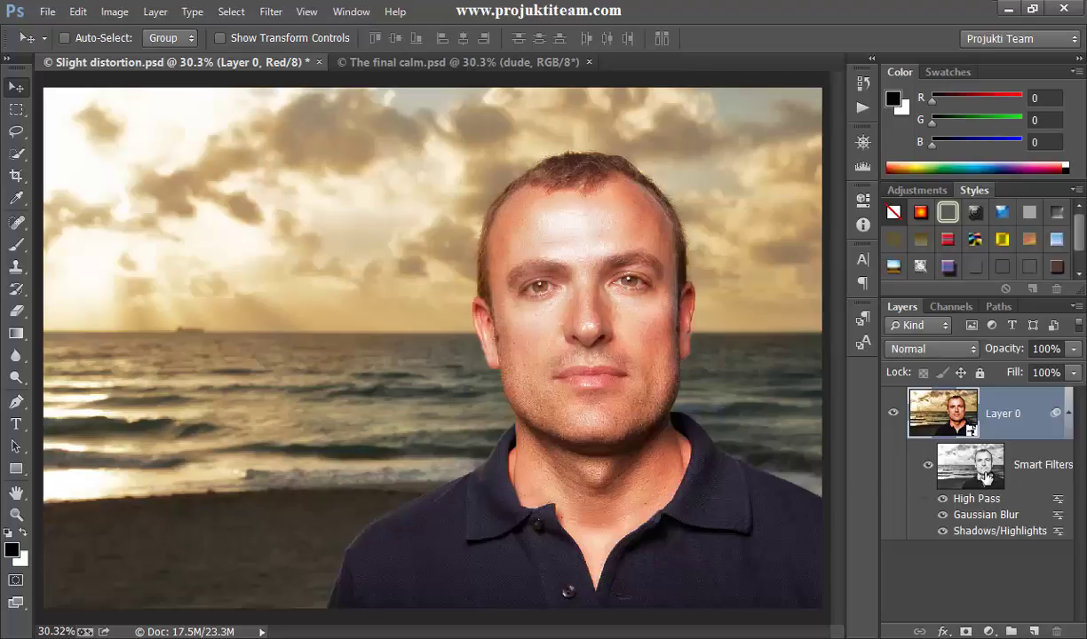
shift+click(986, 477)
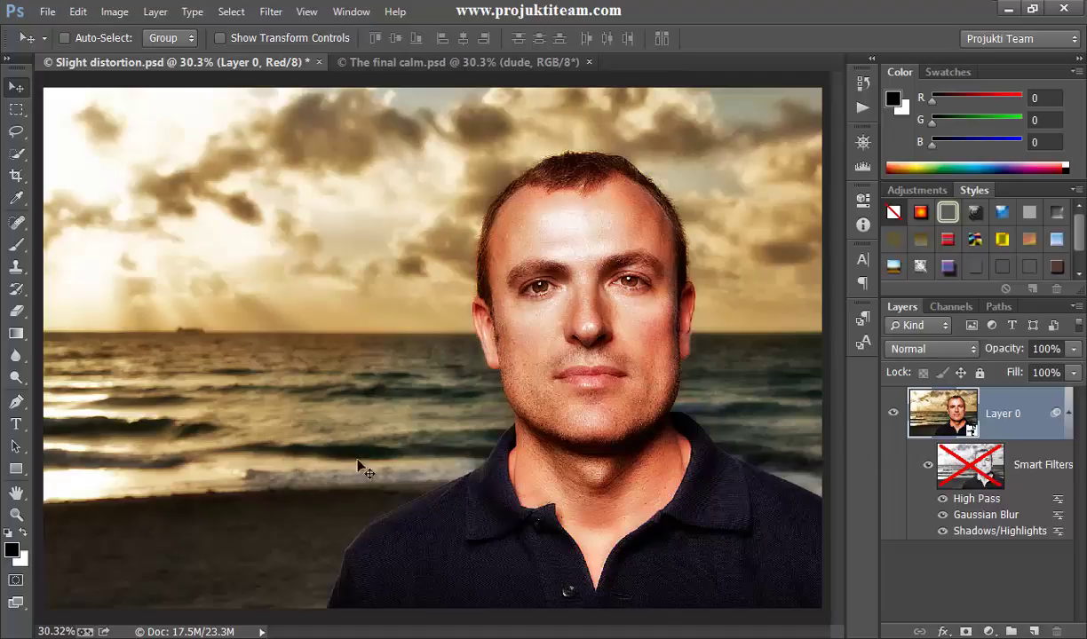
shift+click(970, 465)
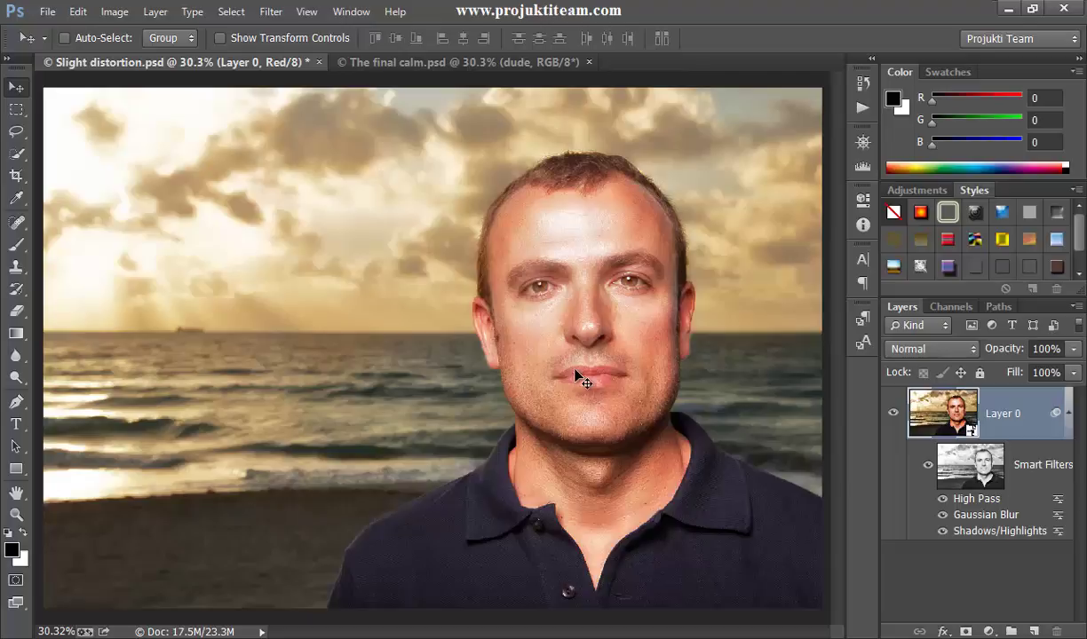
Reduce the density of Layer 0's filter mask to 80%
double_click(967, 469)
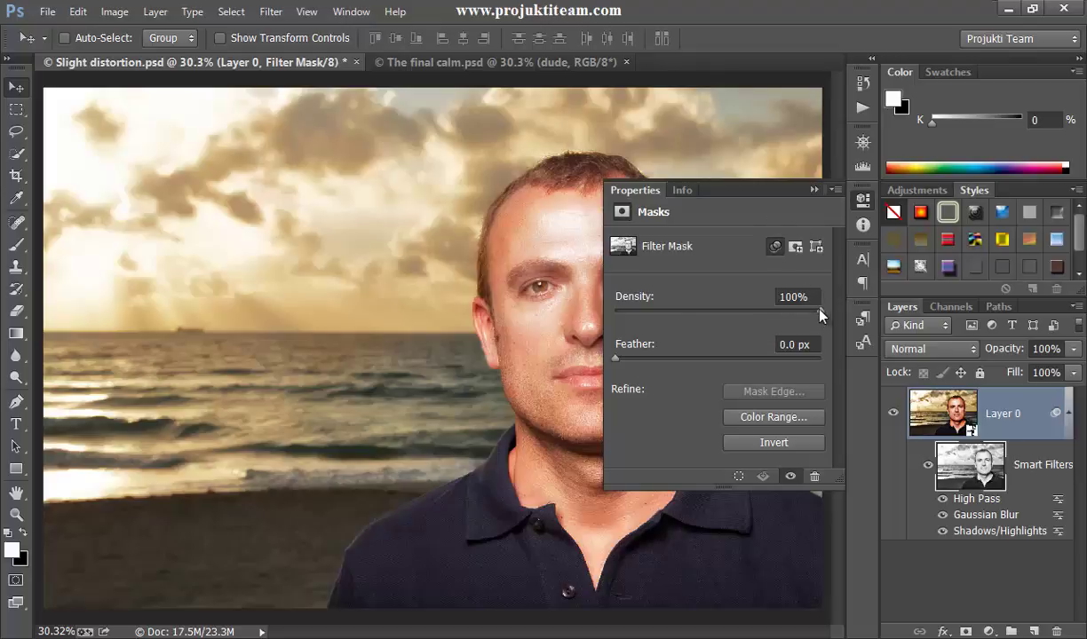
drag(820, 310, 729, 311)
click(701, 311)
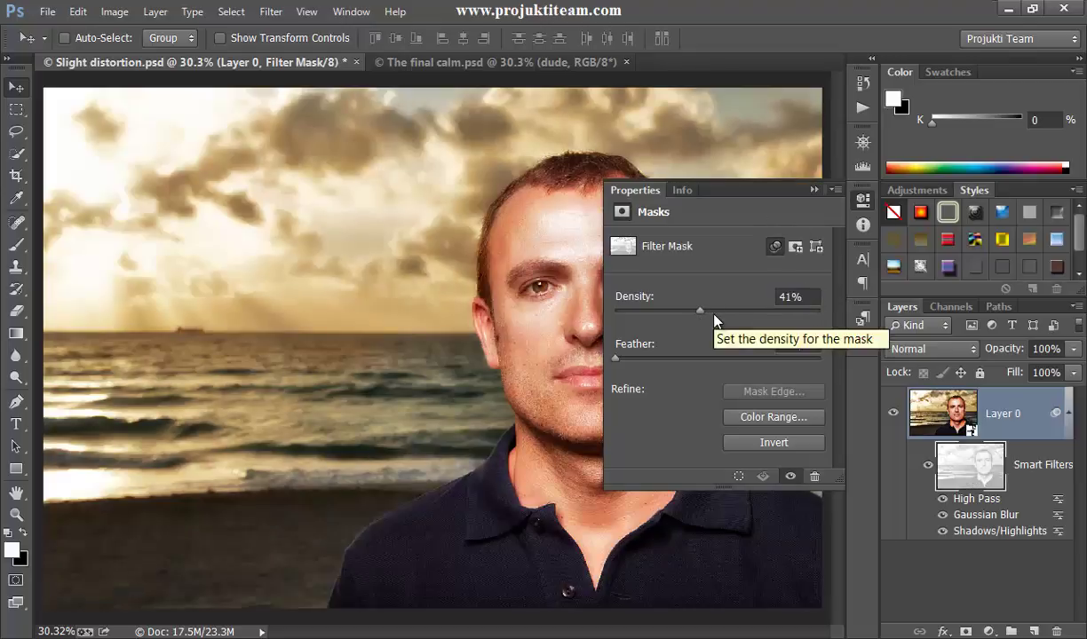
drag(702, 310, 779, 312)
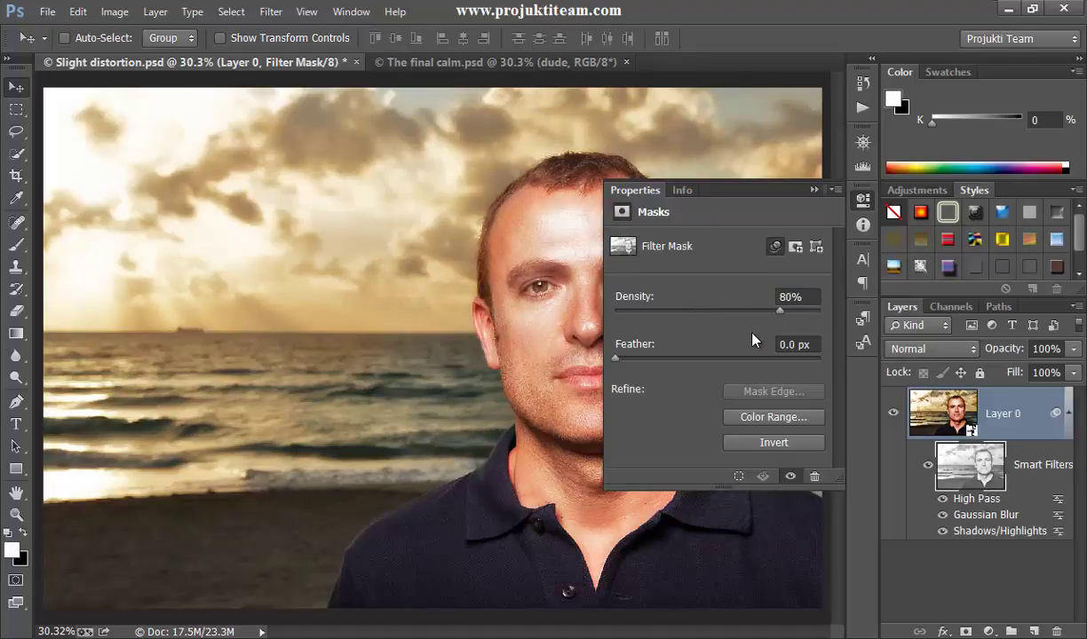
click(812, 189)
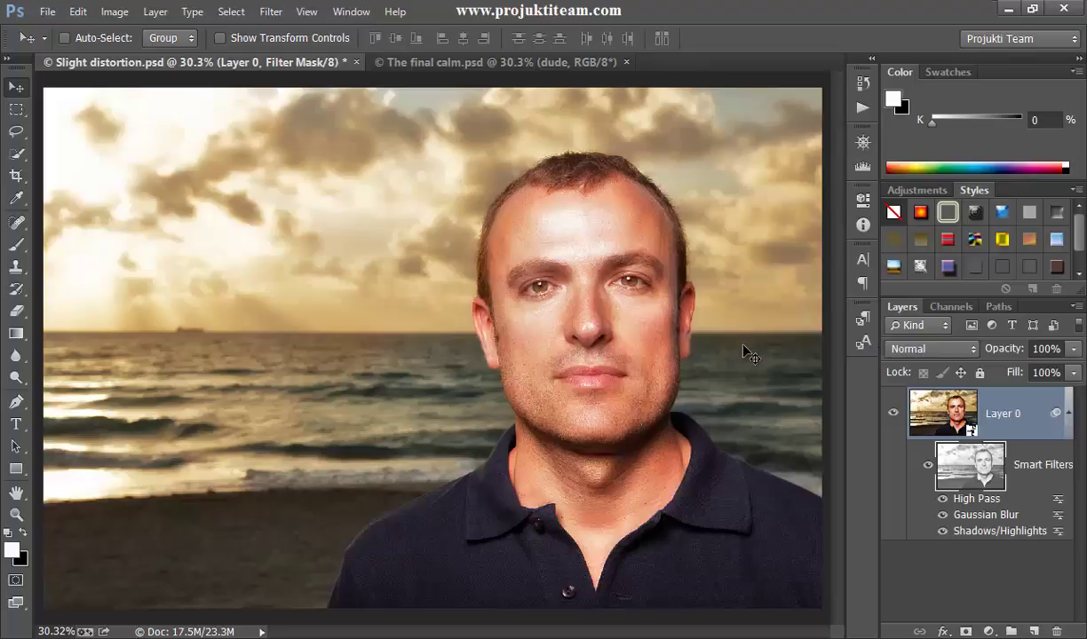
Add a Brightness/Contrast adjustment layer above Layer 0 with Brightness at 0 and Contrast at -30
click(988, 632)
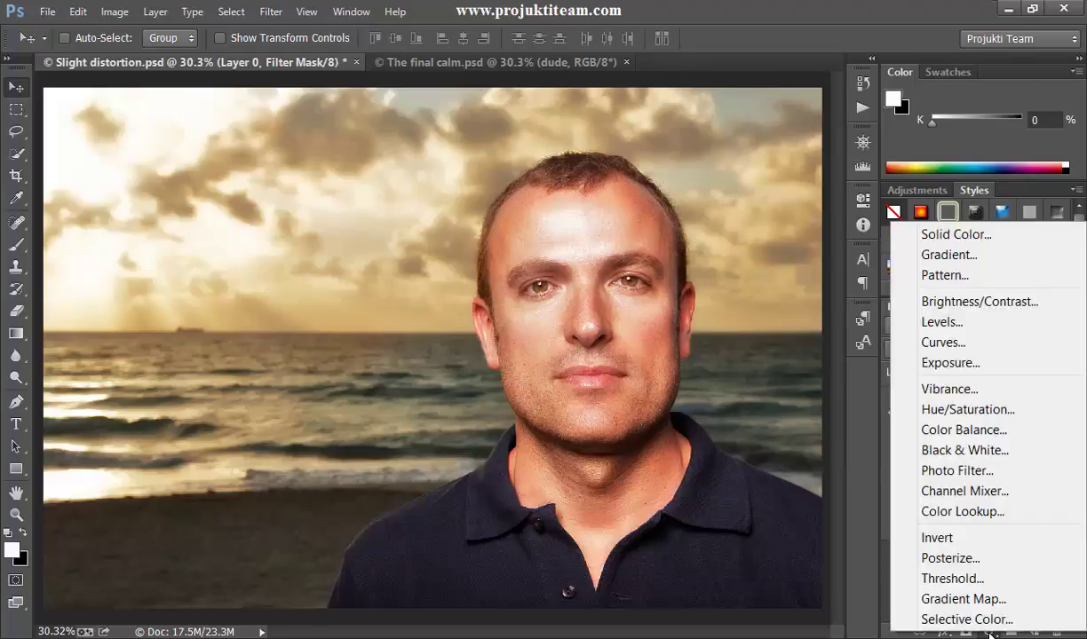
click(983, 303)
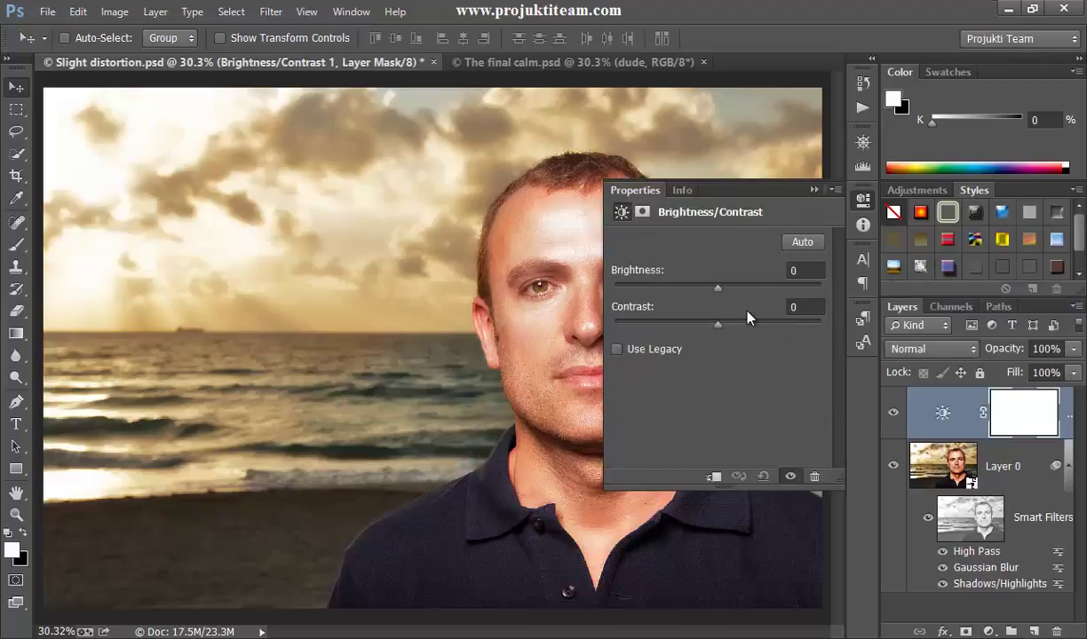
mouse_move(718, 289)
mouse_down()
mouse_move(673, 293)
mouse_move(719, 295)
mouse_up()
click(802, 271)
text(0)
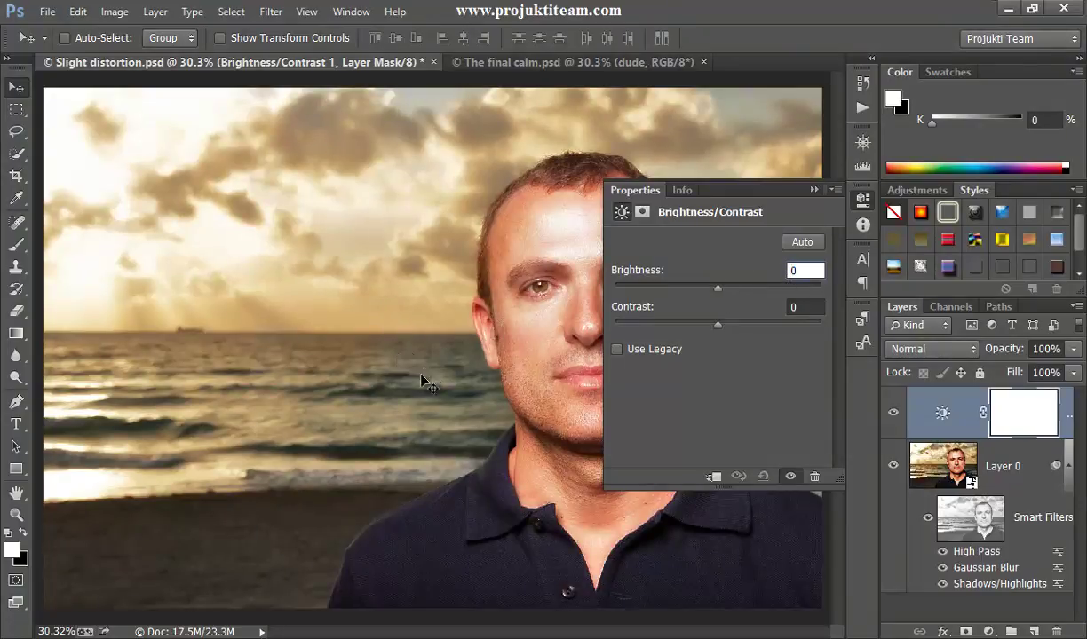
drag(717, 324, 656, 348)
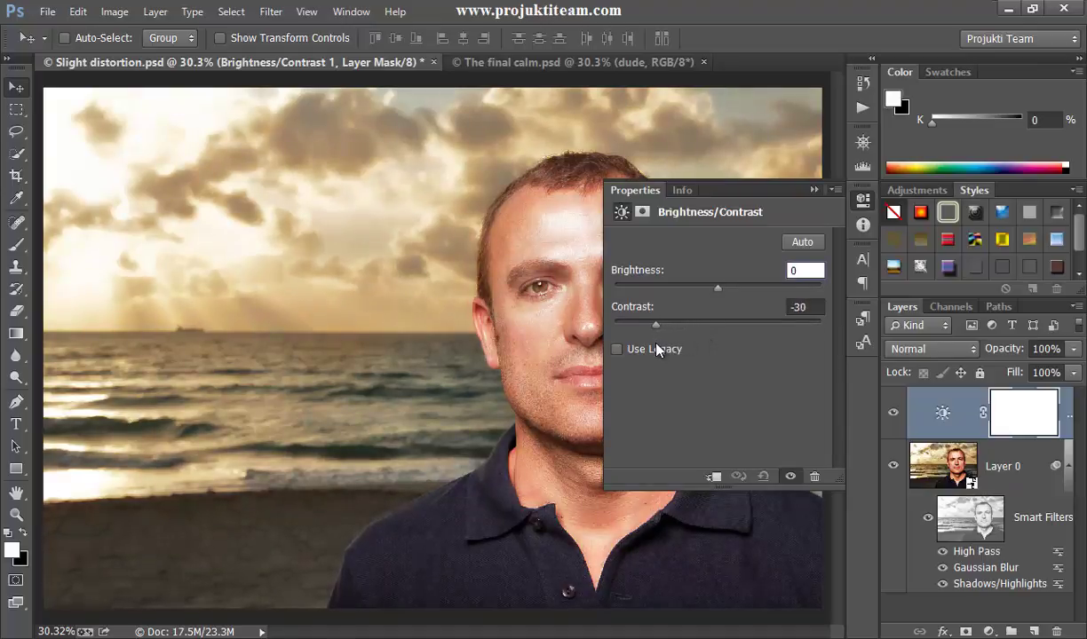
click(813, 190)
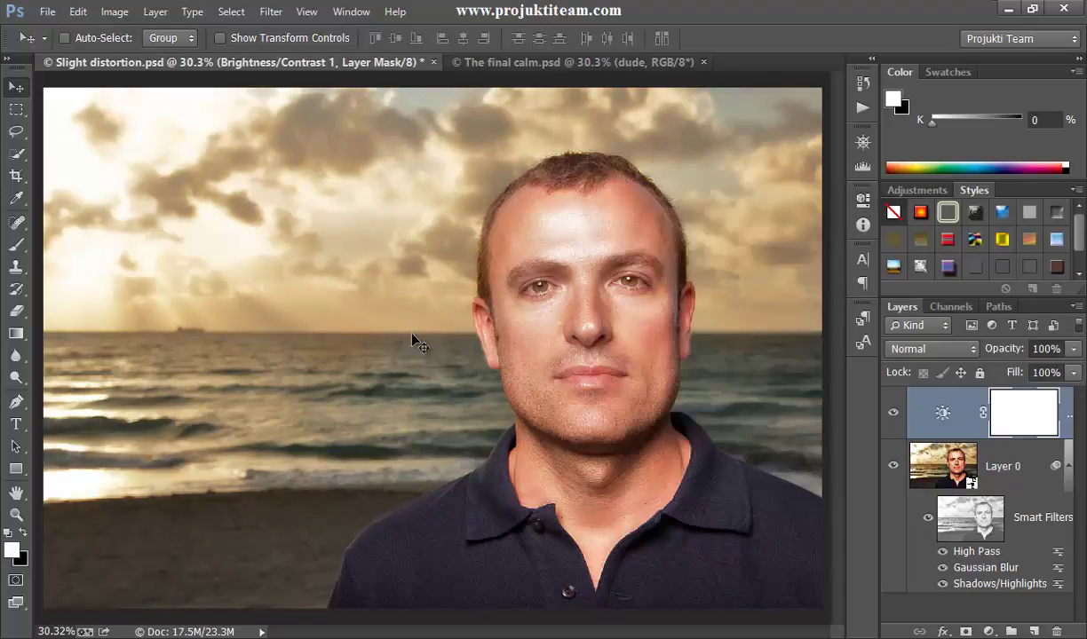
Compare the portrait with The final calm.psd, and raise the Midtone Contrast of Layer 0's Shadows/Highlights smart filter in Slight distortion.psd
click(458, 62)
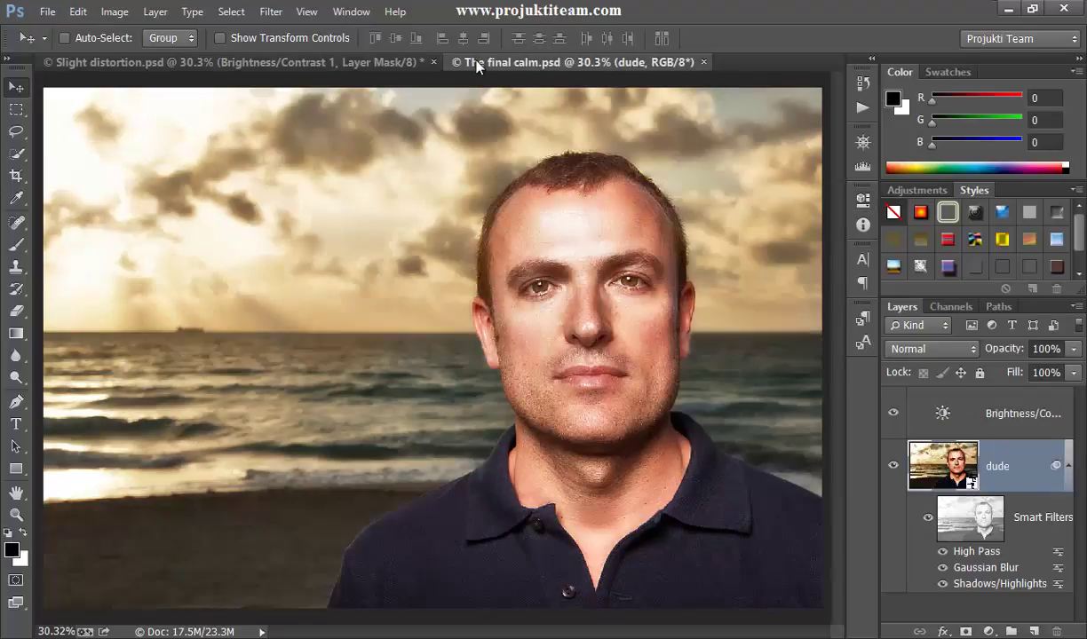
click(342, 64)
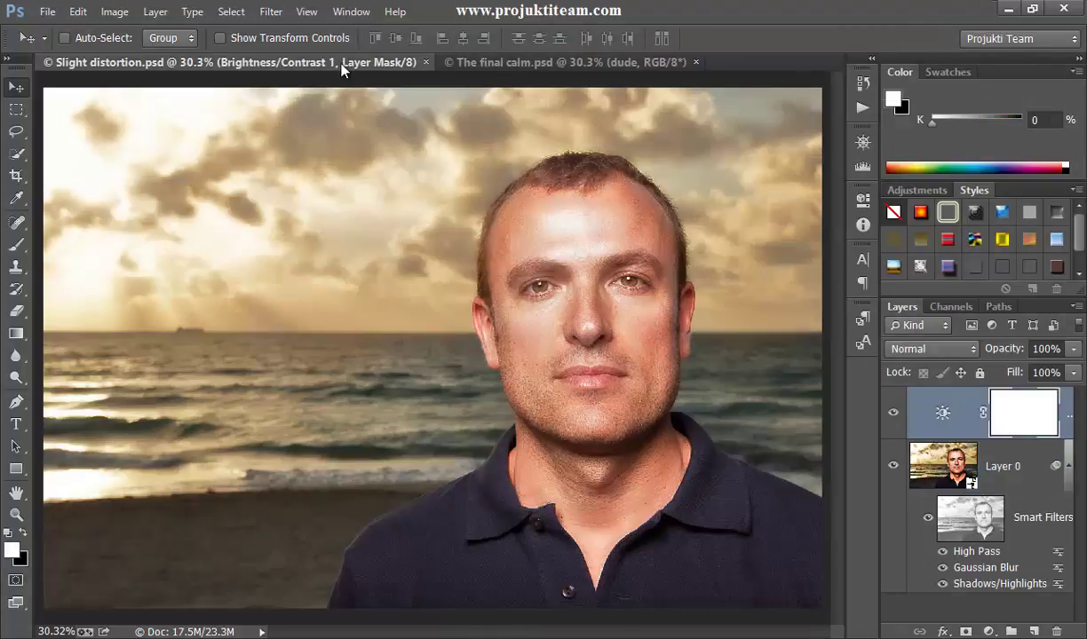
key(alt+bracketleft)
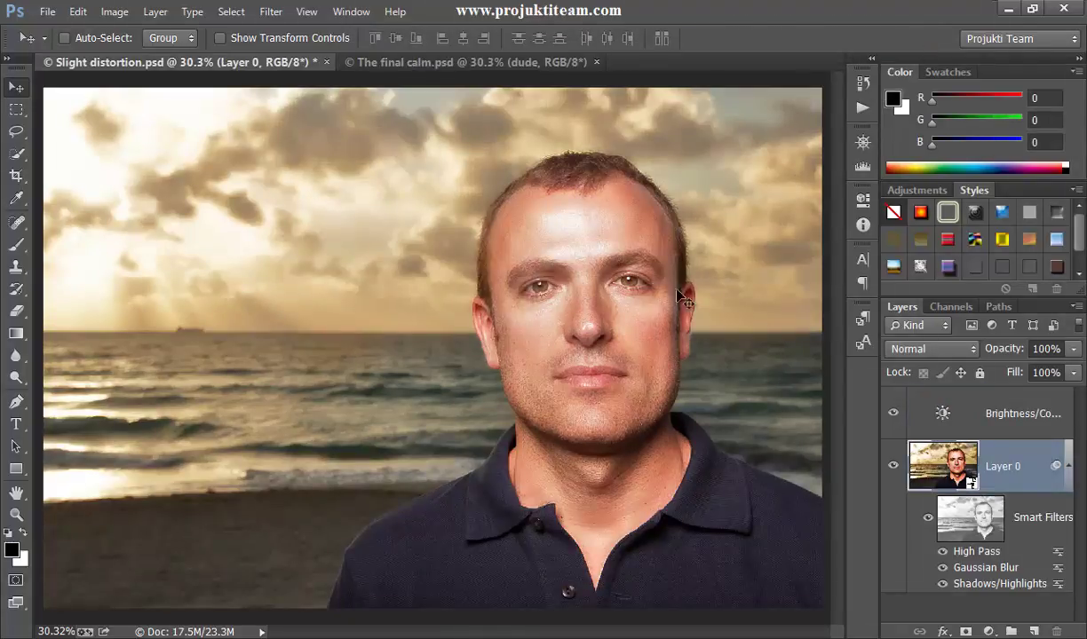
double_click(1000, 585)
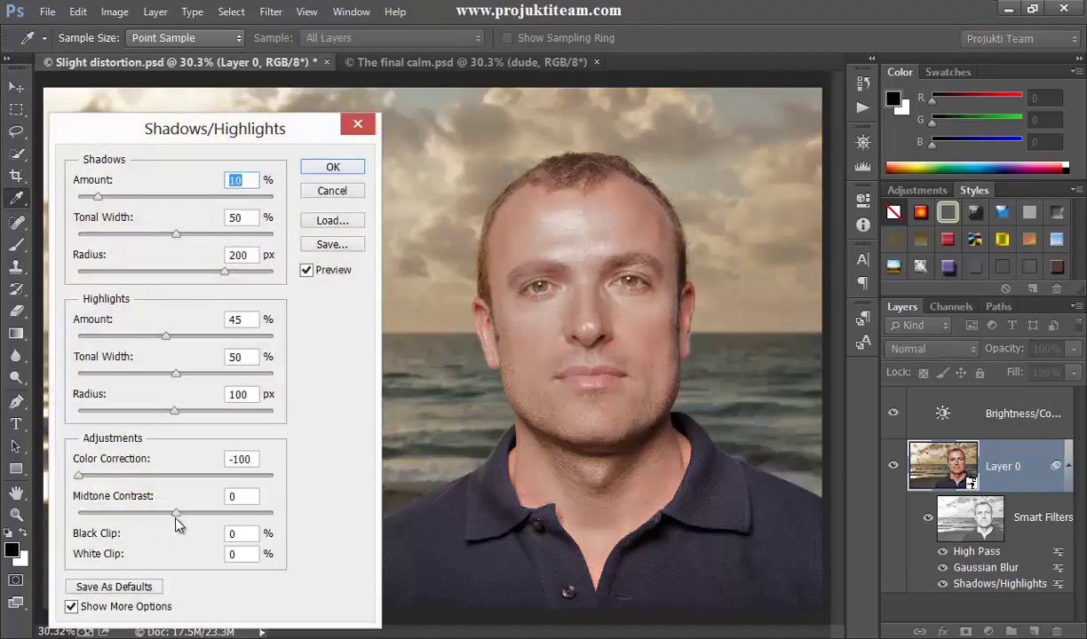
click(235, 496)
drag(174, 514, 214, 518)
click(355, 169)
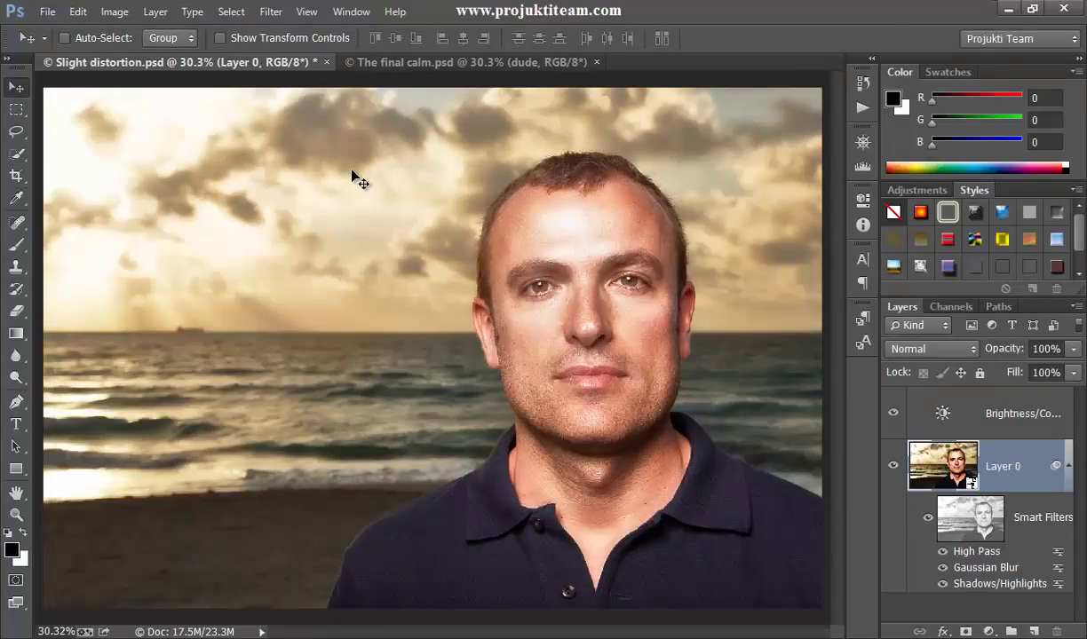
Review the finished portrait enlarged in full-screen mode, and return to the standard screen mode
key(f)
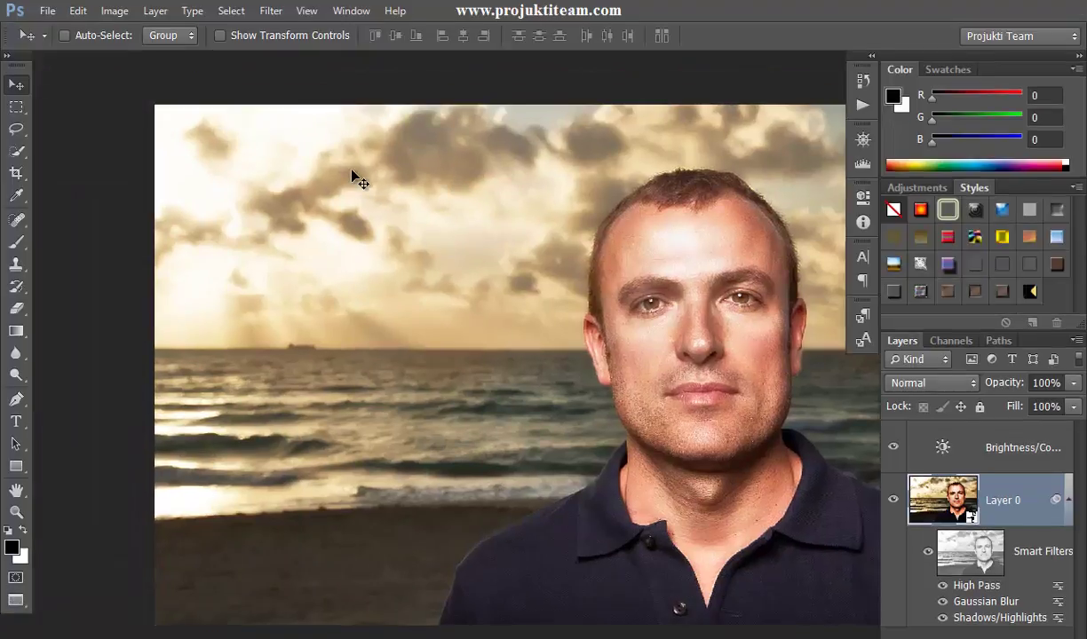
key(f)
key(ctrl+plus)
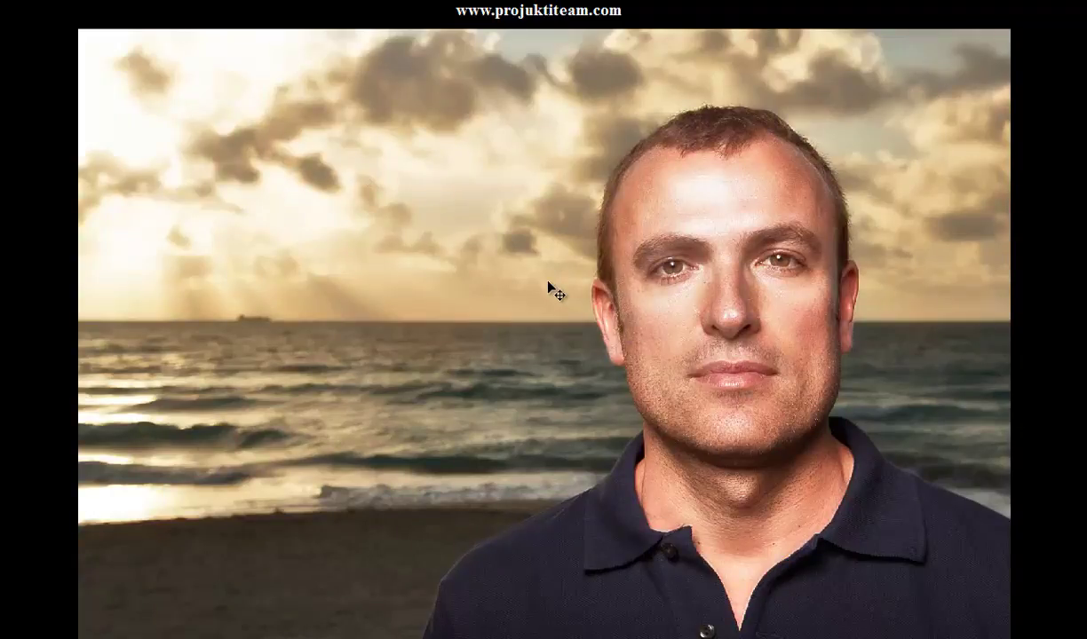
key(f)
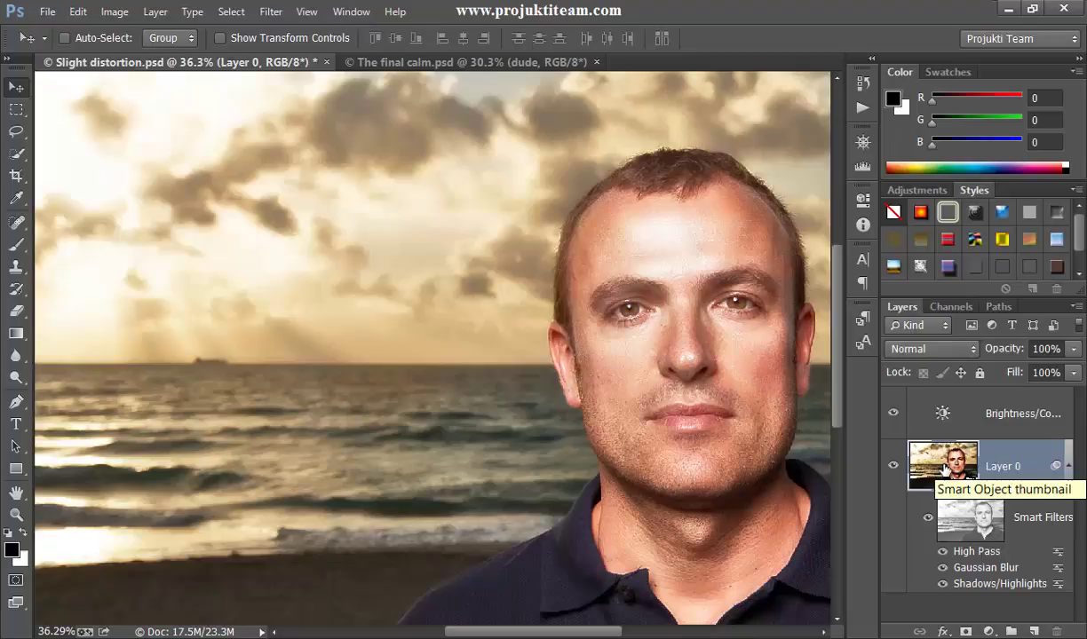
Revert Slight distortion.psd to its saved version, and go back to the original Slight distortion.jpg snapshot in the history
click(944, 468)
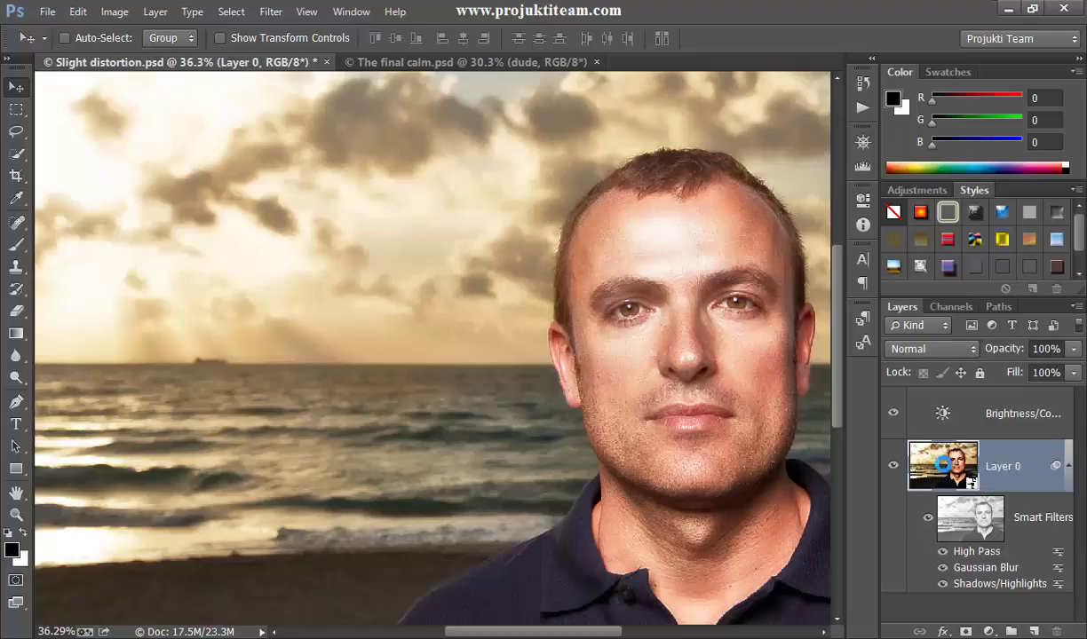
key(F12)
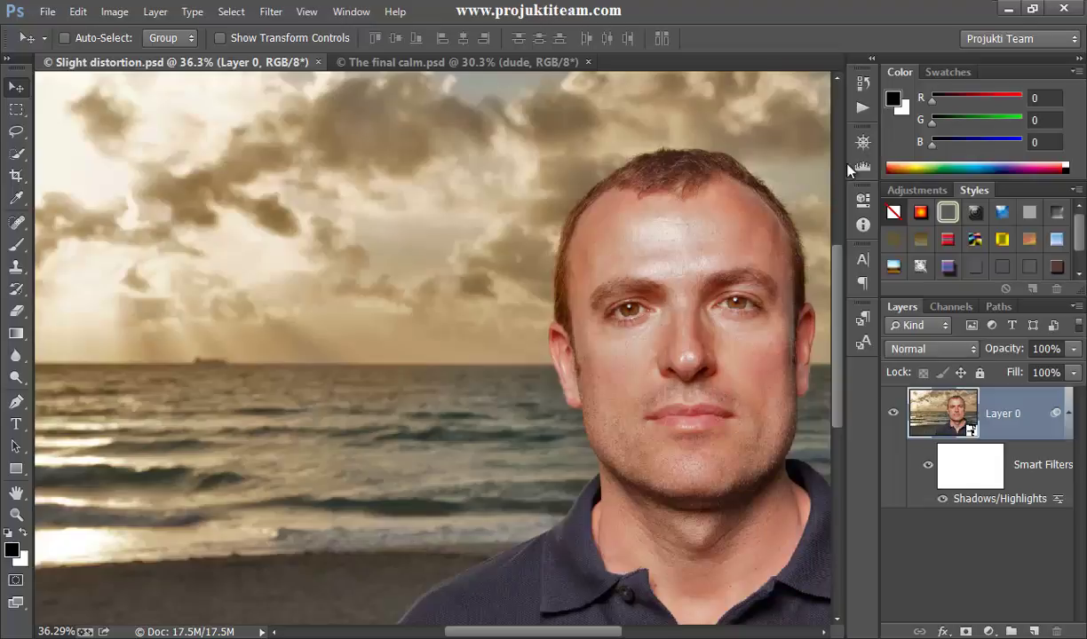
click(861, 84)
scroll(801, 188, up, 3)
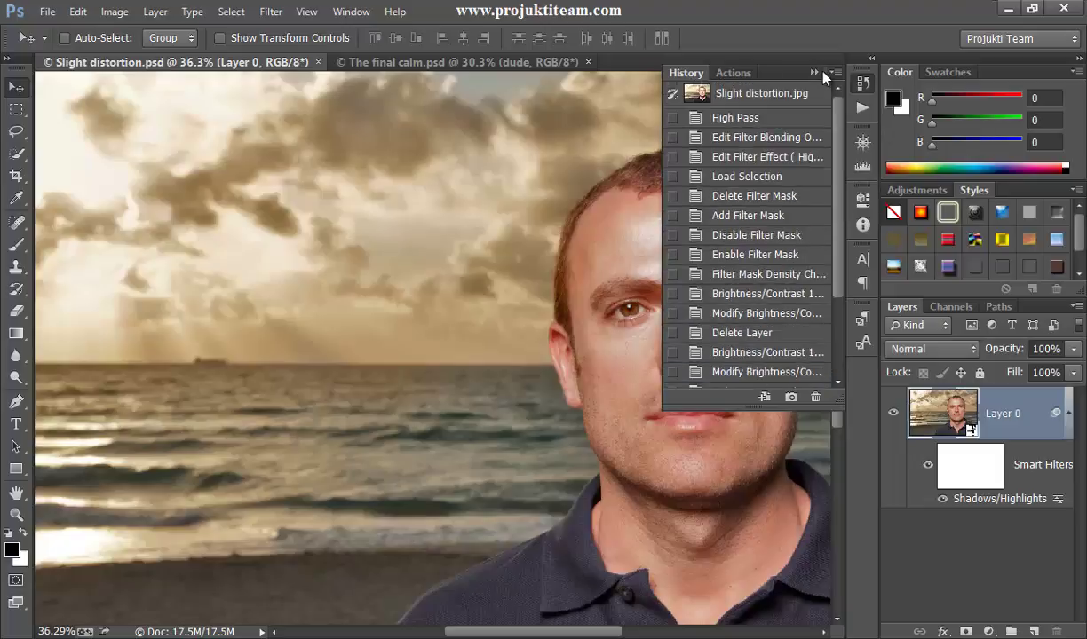
click(756, 97)
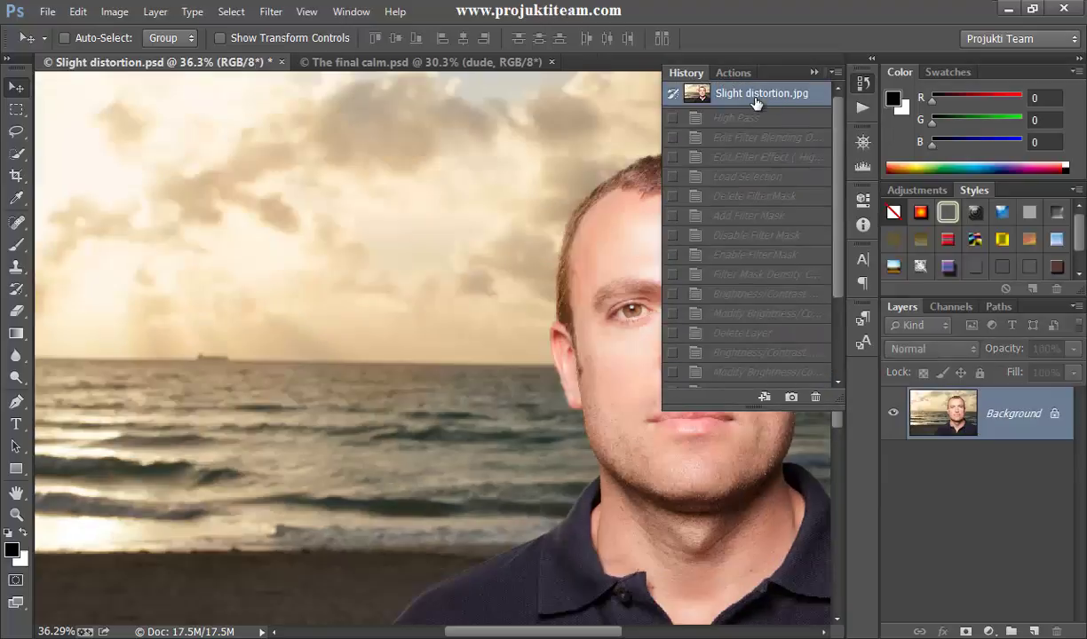
click(811, 72)
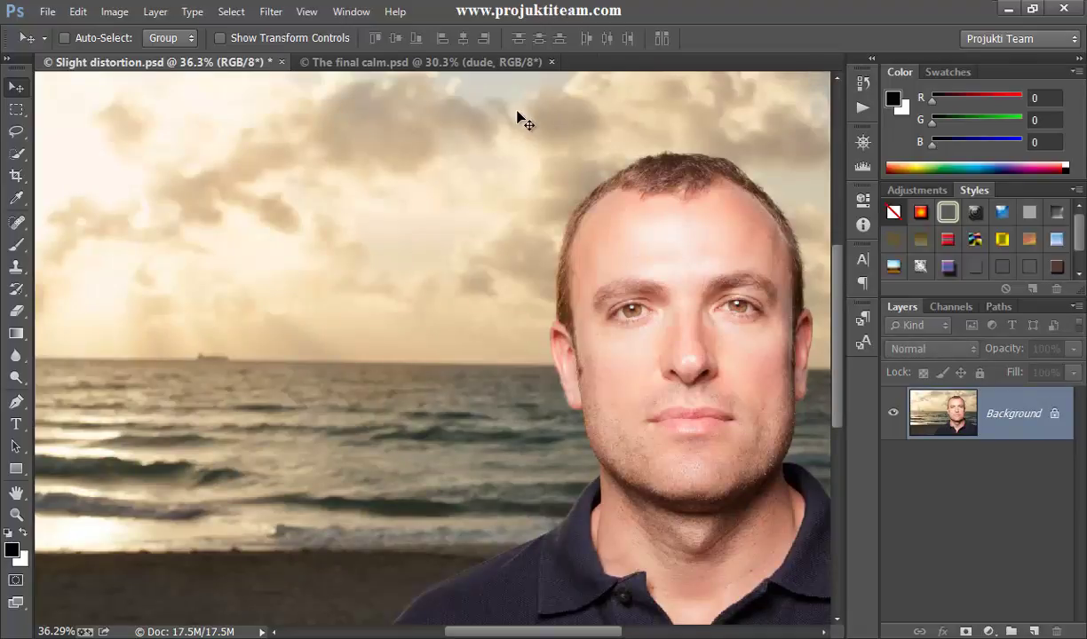
Restore the Revert state at the end of the history, and revert the document to its saved version again
click(862, 84)
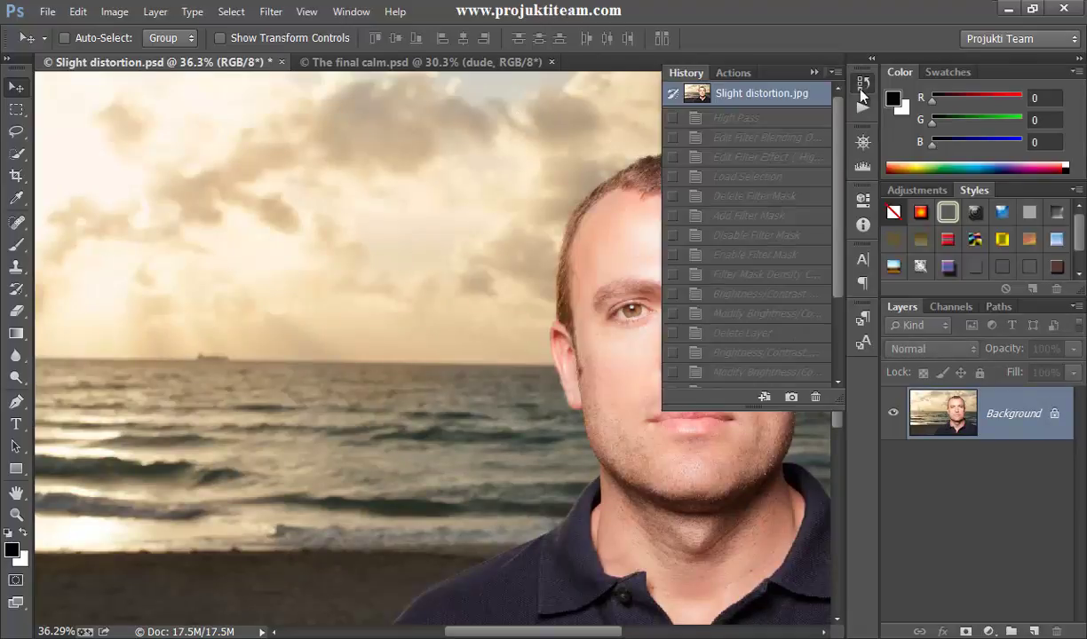
drag(841, 160, 838, 307)
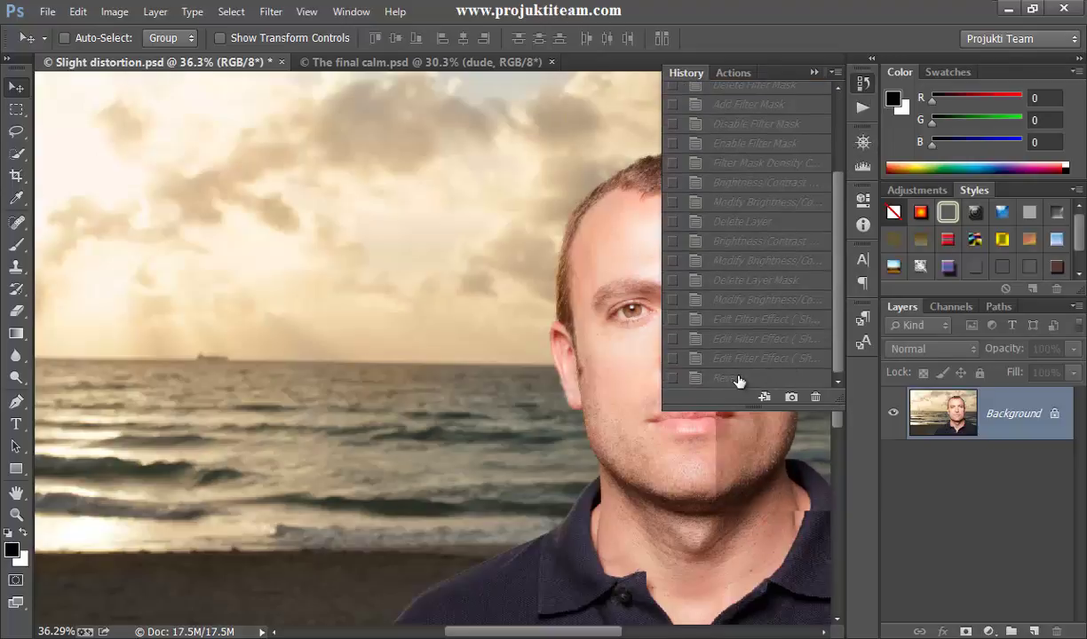
click(737, 380)
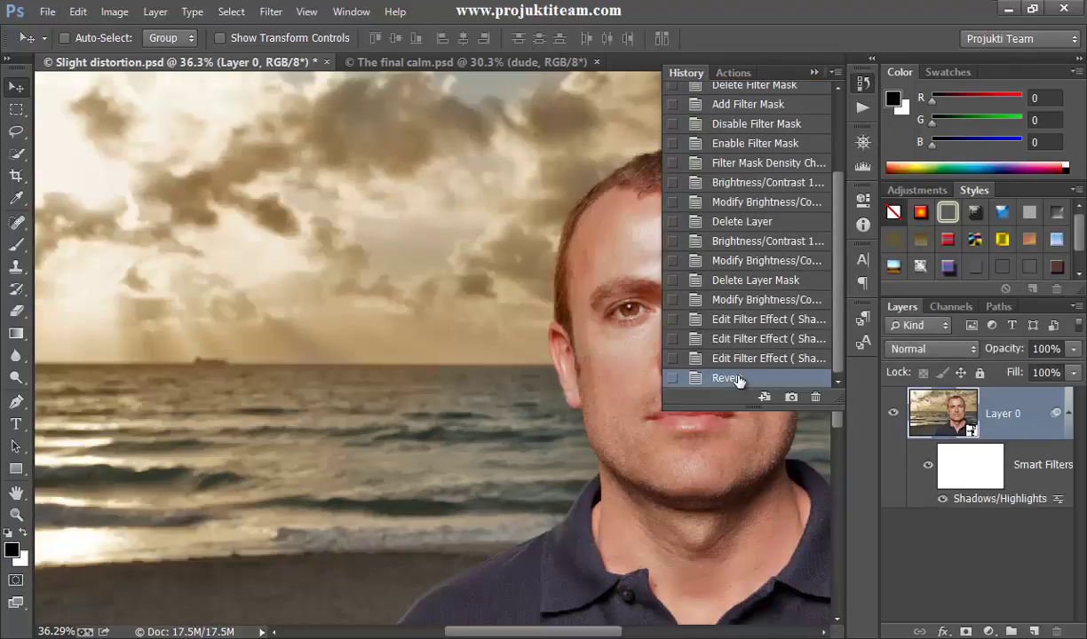
key(F12)
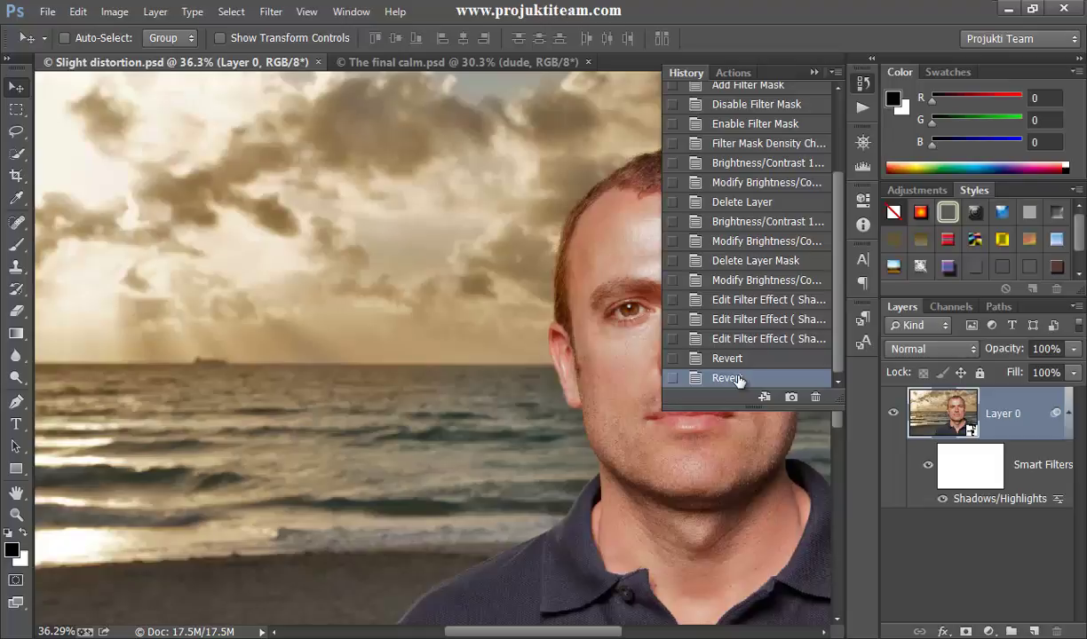
Undo both reverts to return to the last Shadows/Highlights filter edit, and create a history snapshot of that state
key(ctrl+alt+z)
key(ctrl+alt+z)
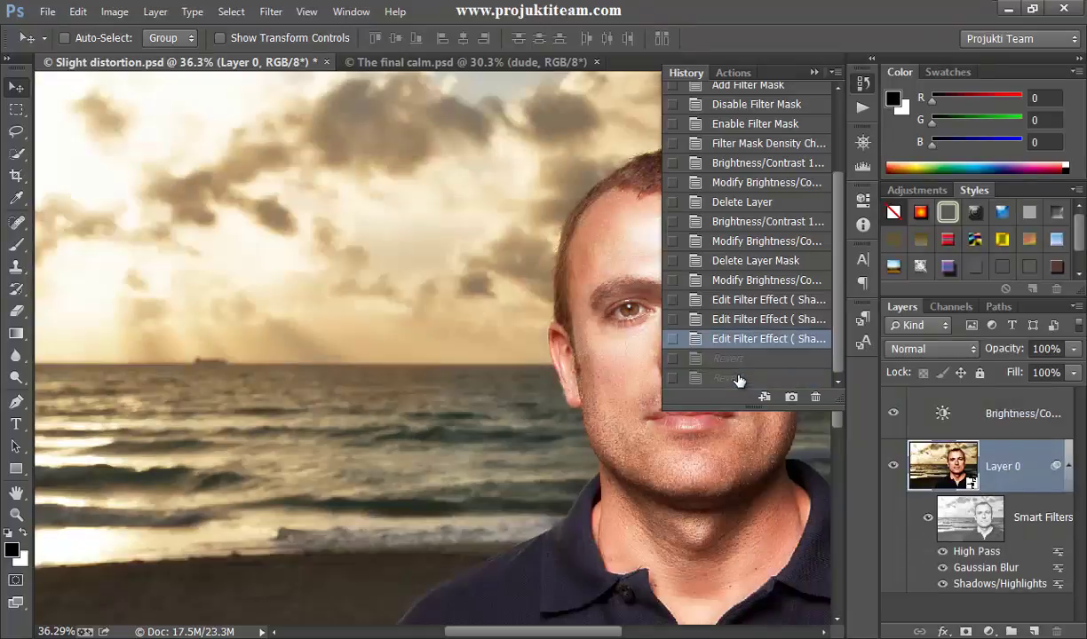
click(737, 358)
click(716, 338)
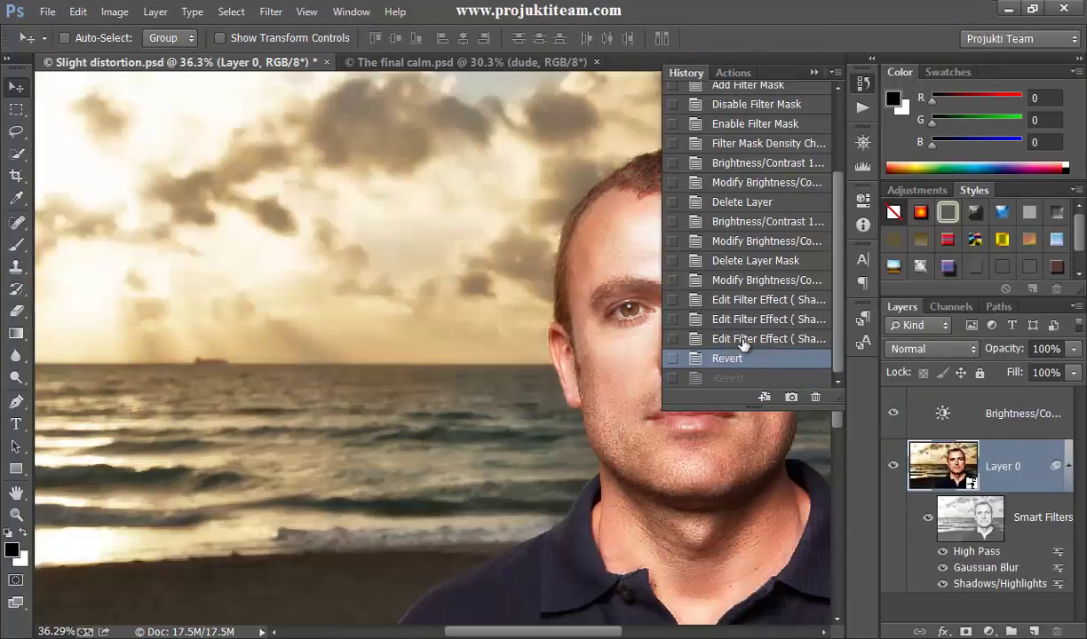
click(789, 397)
Compare the original Slight distortion.jpg snapshot with Snapshot 1, finishing on Snapshot 1 with the whole image fitted on screen
drag(835, 330, 803, 185)
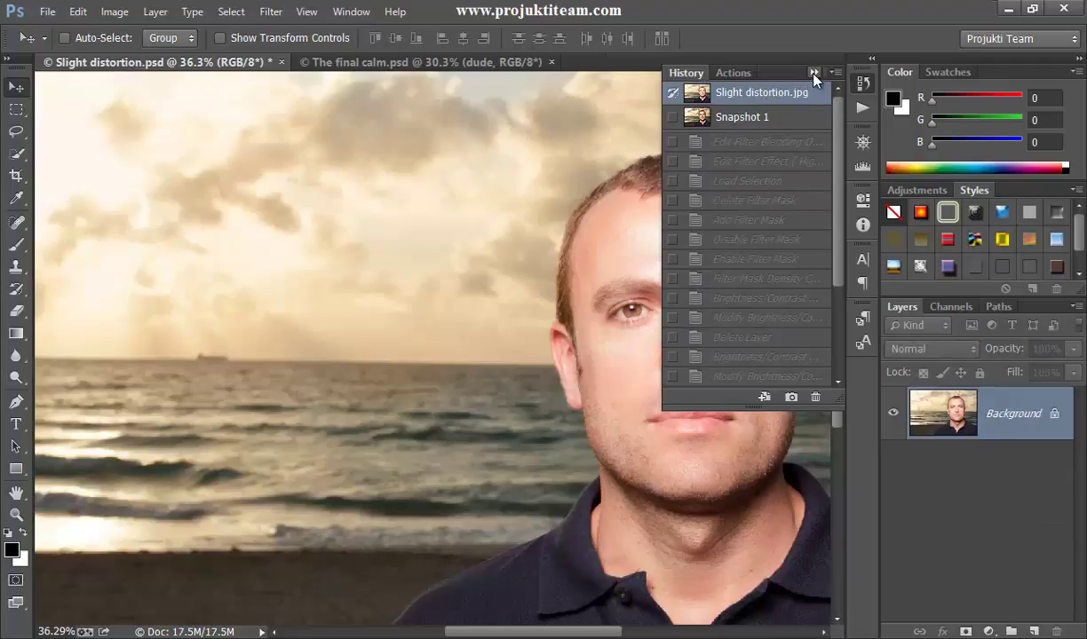
click(749, 118)
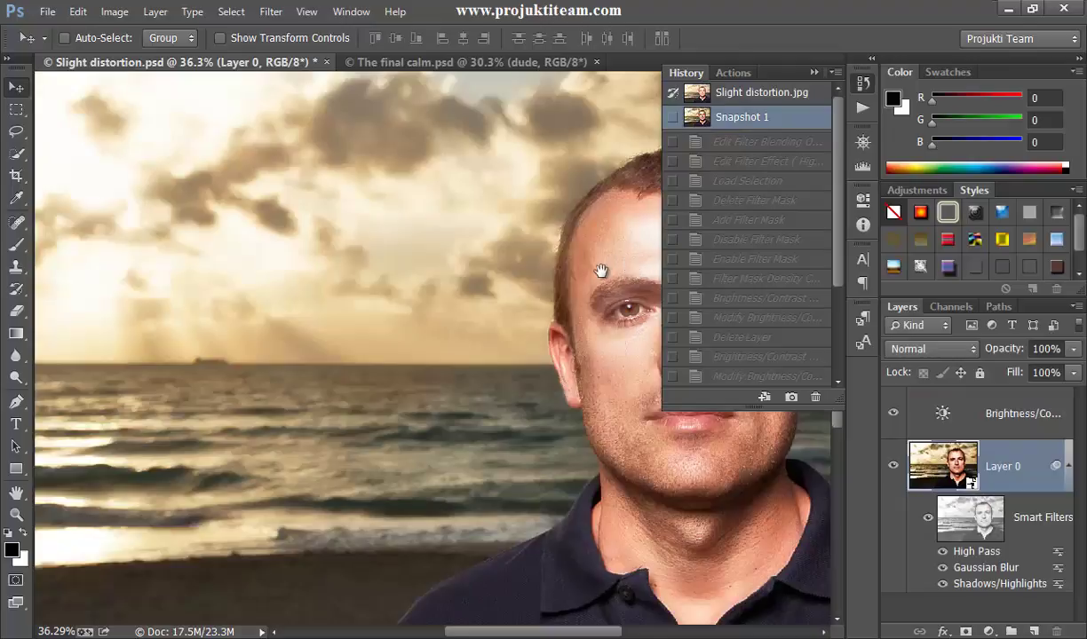
drag(602, 269, 383, 228)
click(753, 94)
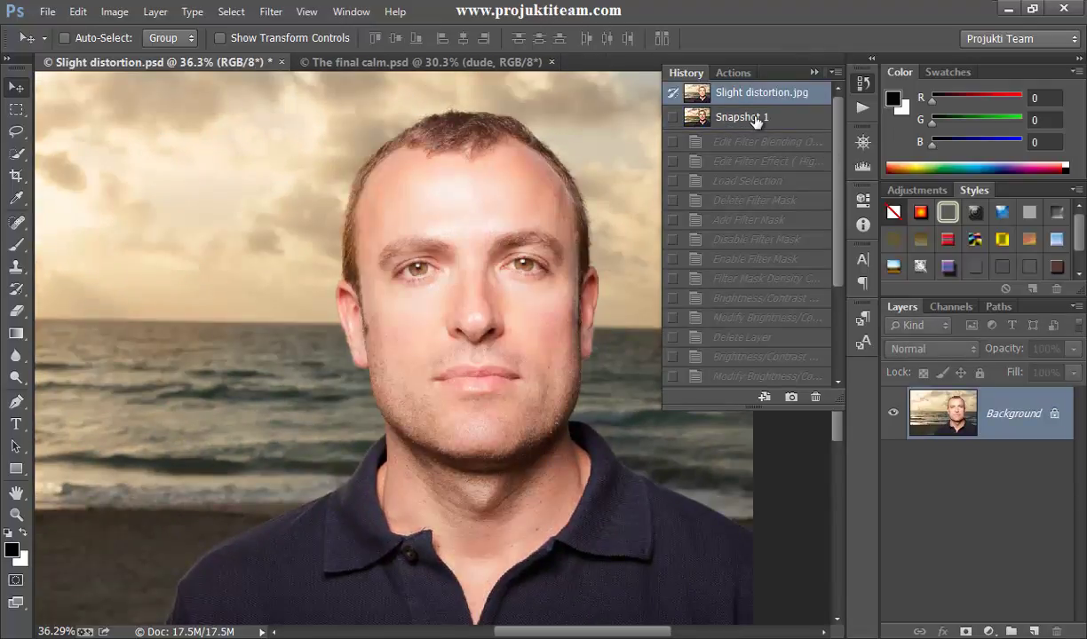
click(755, 119)
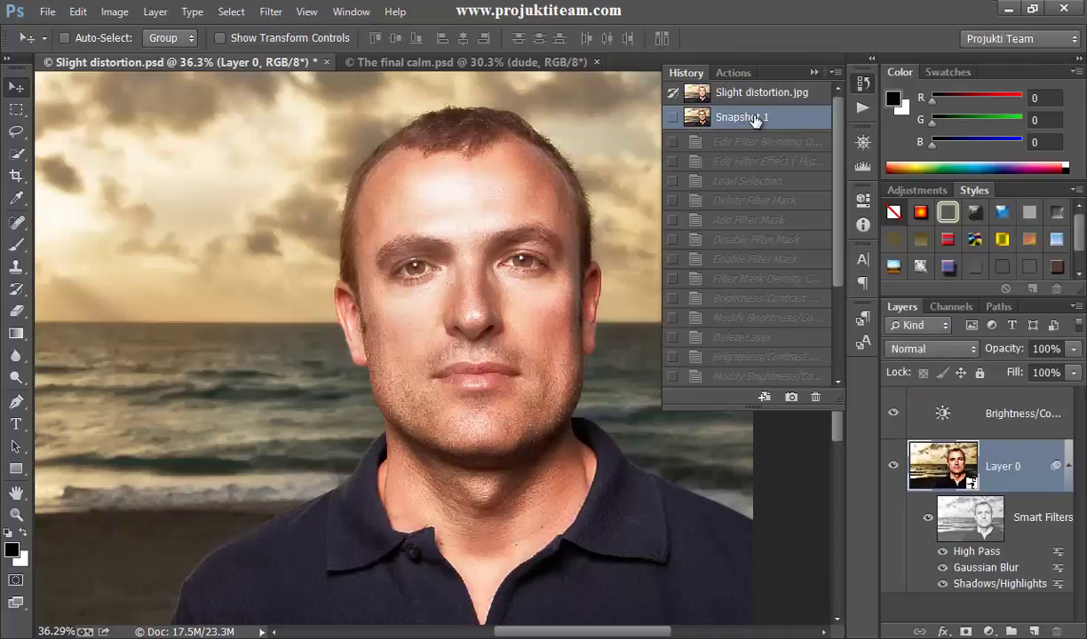
click(783, 70)
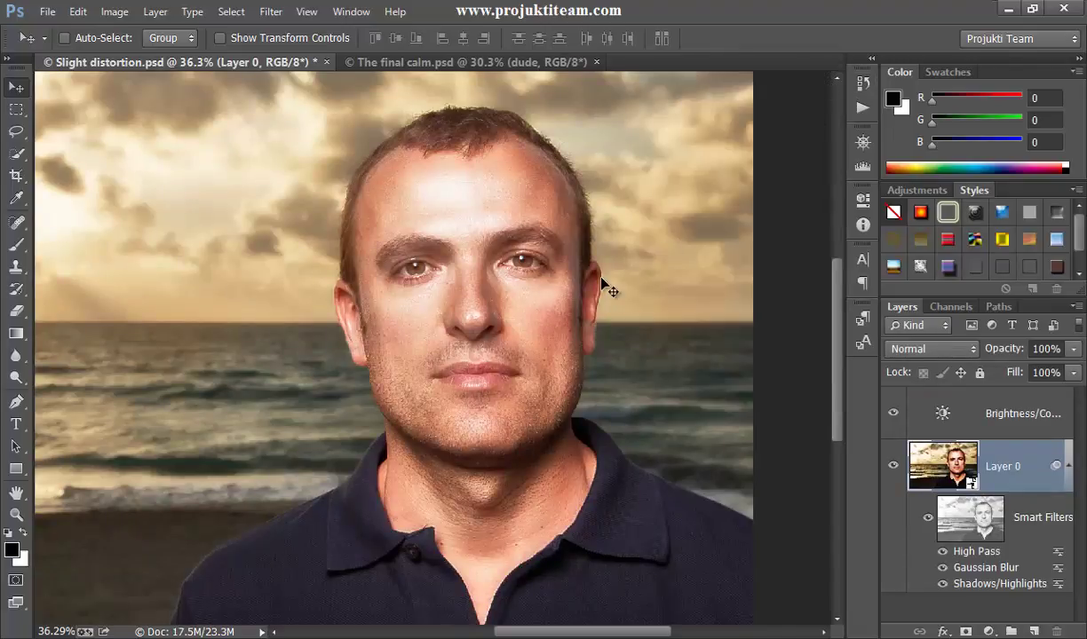
key(ctrl+0)
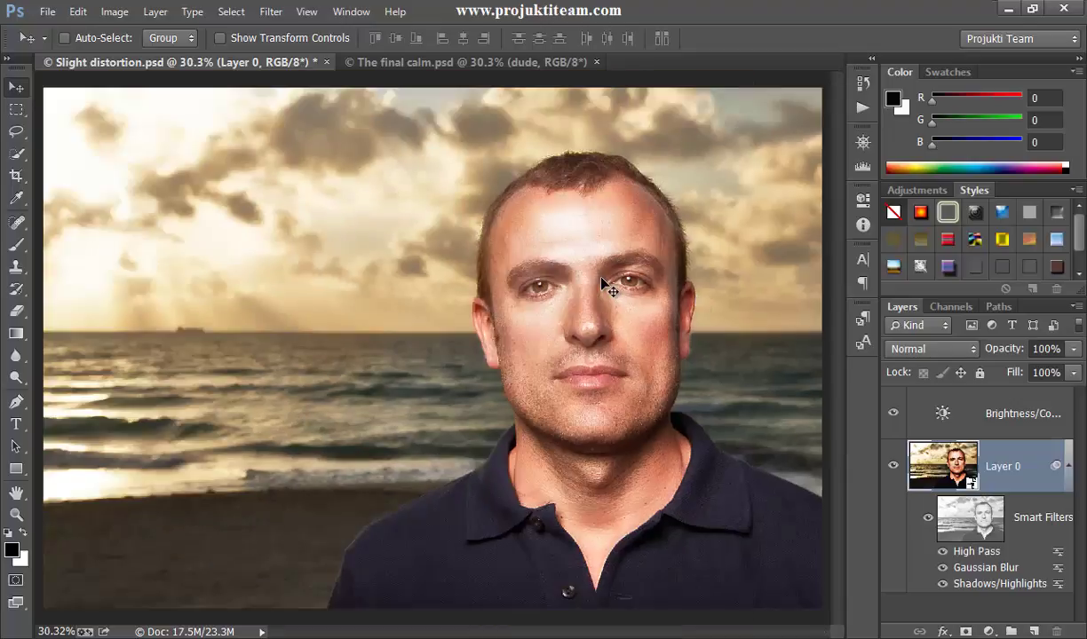